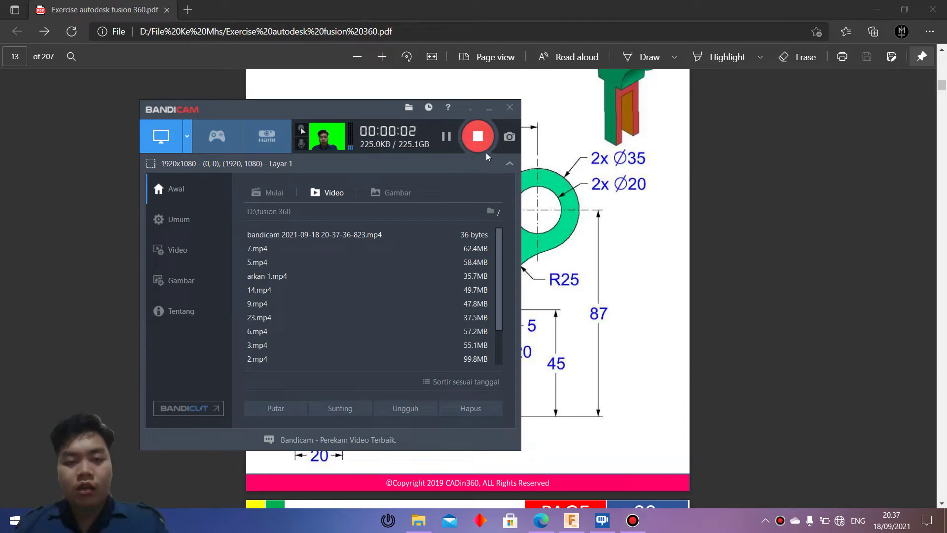
- Review the Exercise 08 key drawing in the Edge PDF, then bring up the empty Fusion 360 design
click(490, 115)
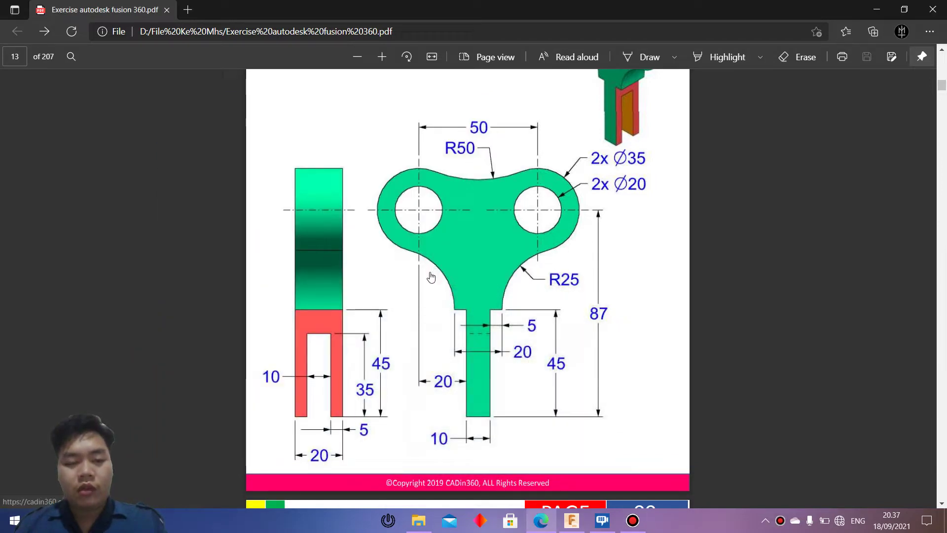
scroll(429, 278, up, 3)
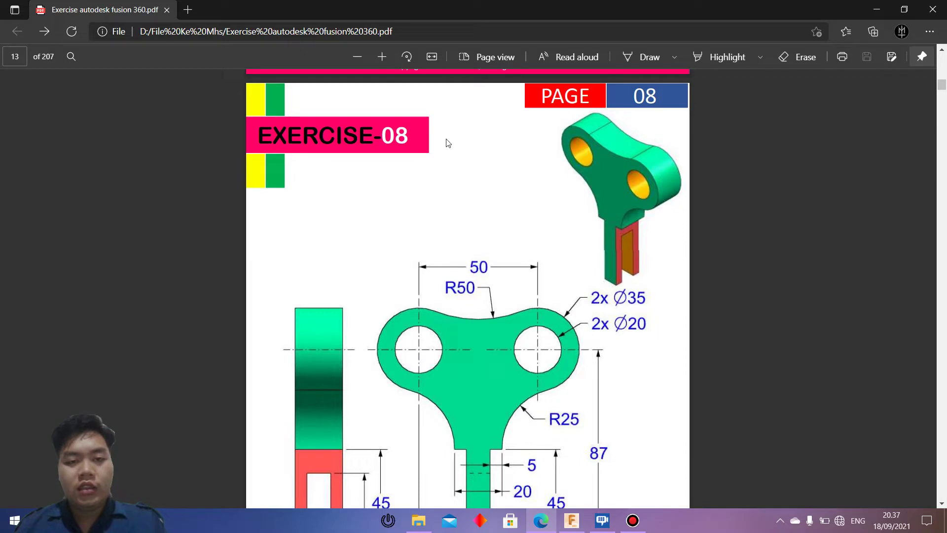
scroll(436, 260, down, 3)
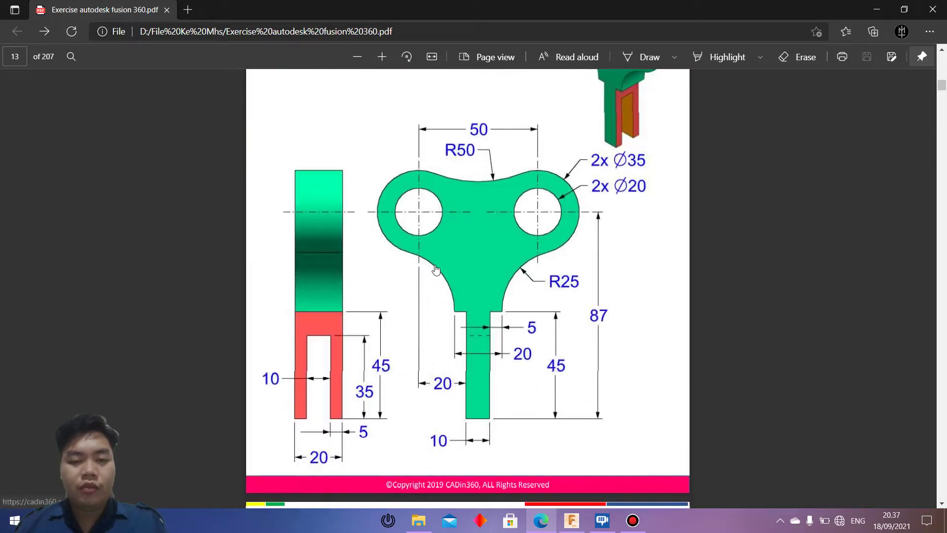
click(571, 522)
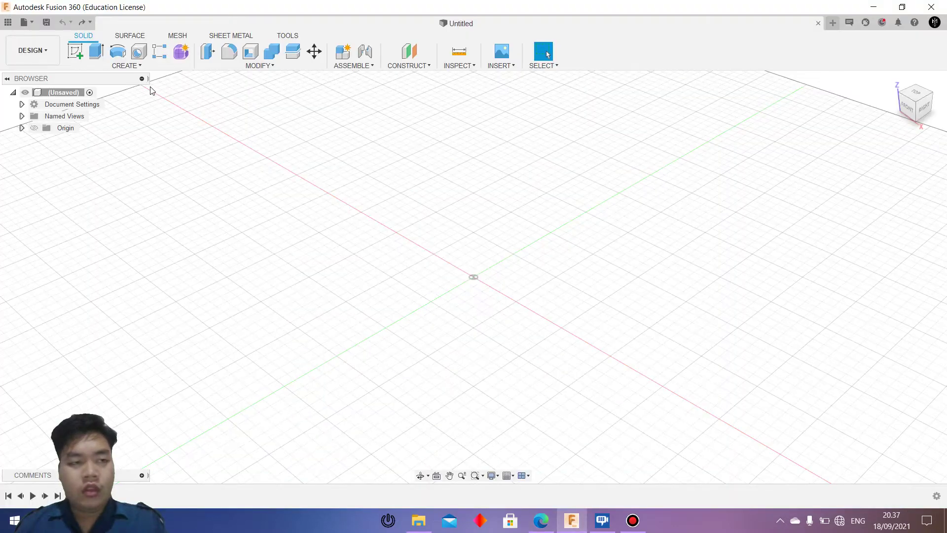
- Create Sketch1 on the XZ front plane, then bring the Exercise 08 PDF back up
click(75, 51)
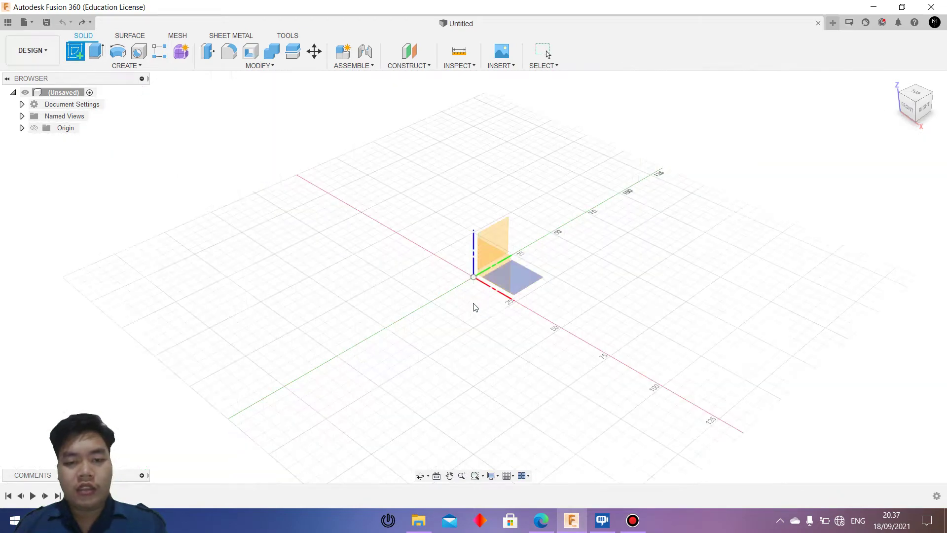
click(497, 267)
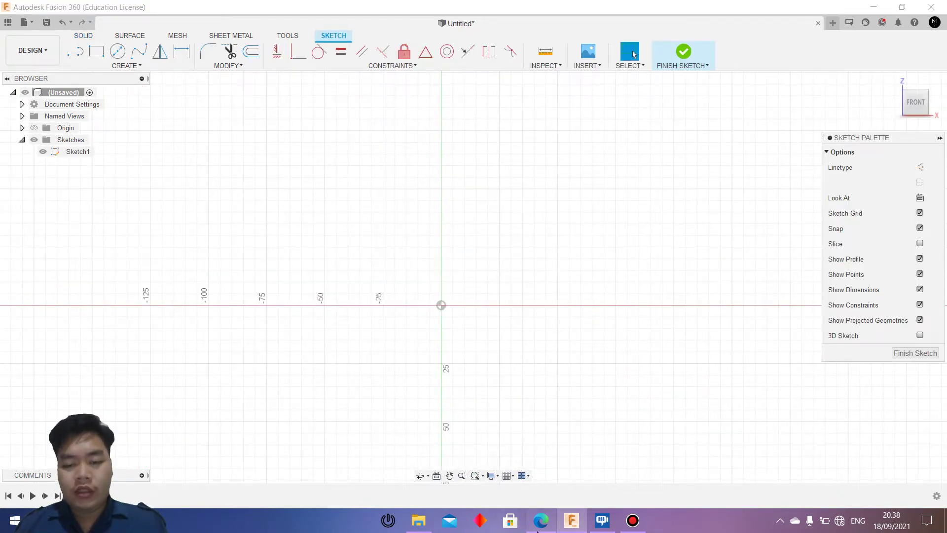
click(542, 521)
scroll(613, 252, up, 5)
- Scroll through the whole Exercise 08 drawing to check the stem dimensions, then return to Sketch1
right_click(583, 276)
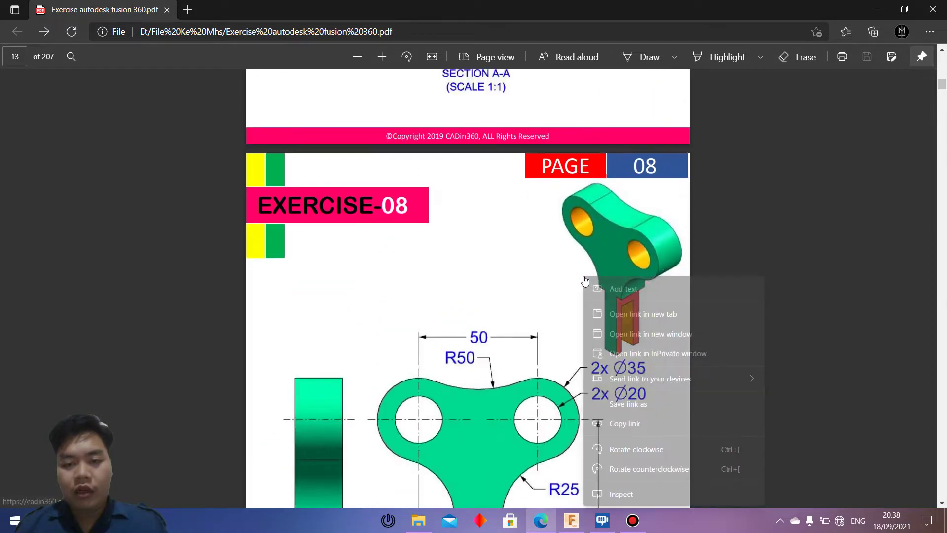
click(556, 289)
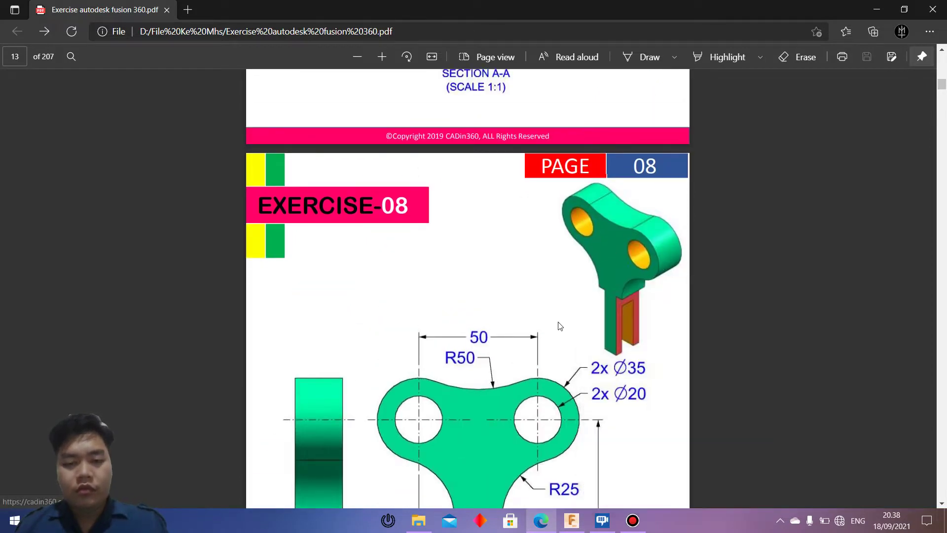
scroll(560, 325, down, 4)
scroll(535, 354, down, 1)
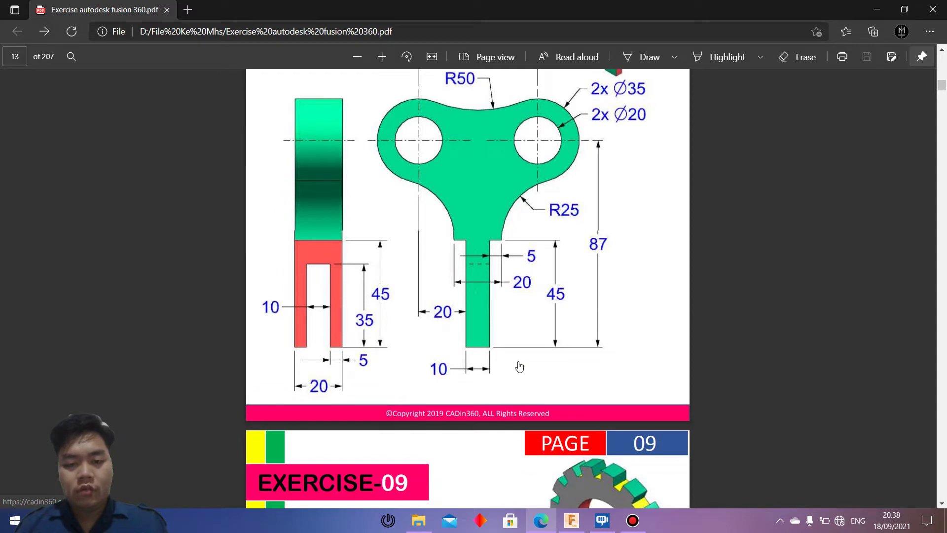
scroll(541, 305, up, 1)
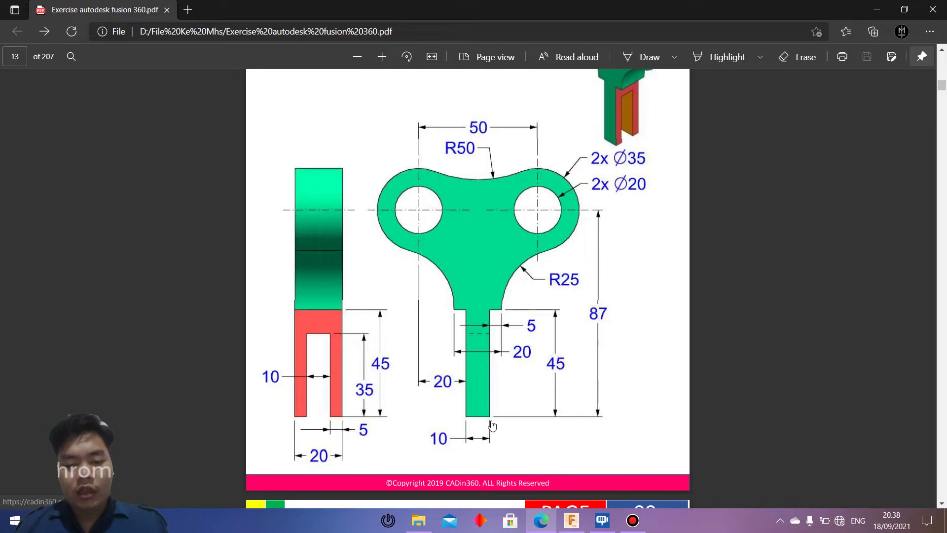
click(572, 520)
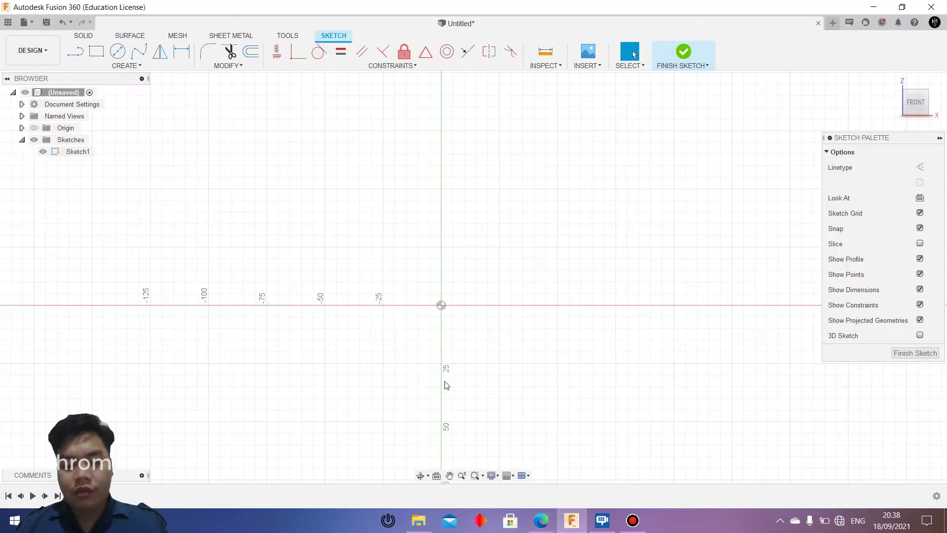
- Draw a 10 × 45 mm rectangle from the origin for the stem
click(441, 308)
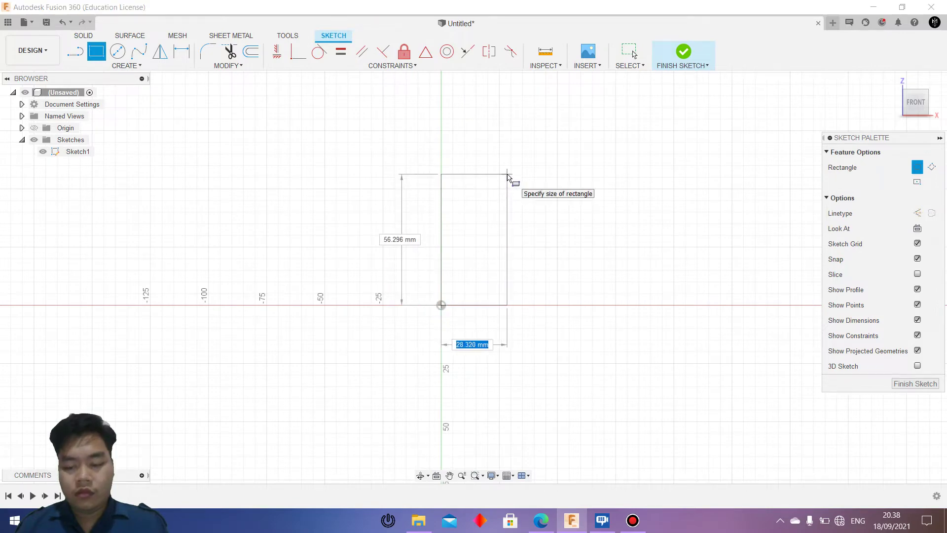
text(10)
key(Tab)
text(45)
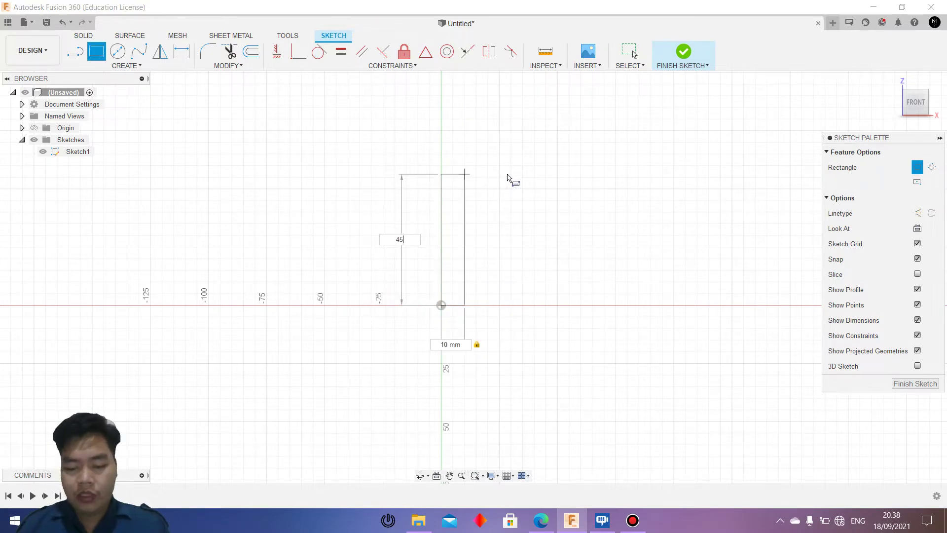
key(Return)
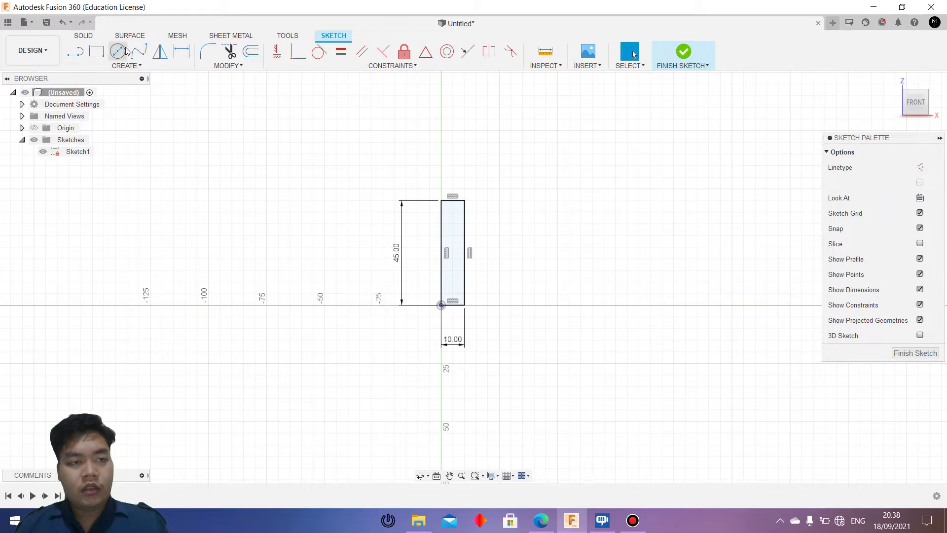
- After rechecking the drawing, draw a Ø20 circle centred above the stem
click(123, 53)
mouse_move(540, 520)
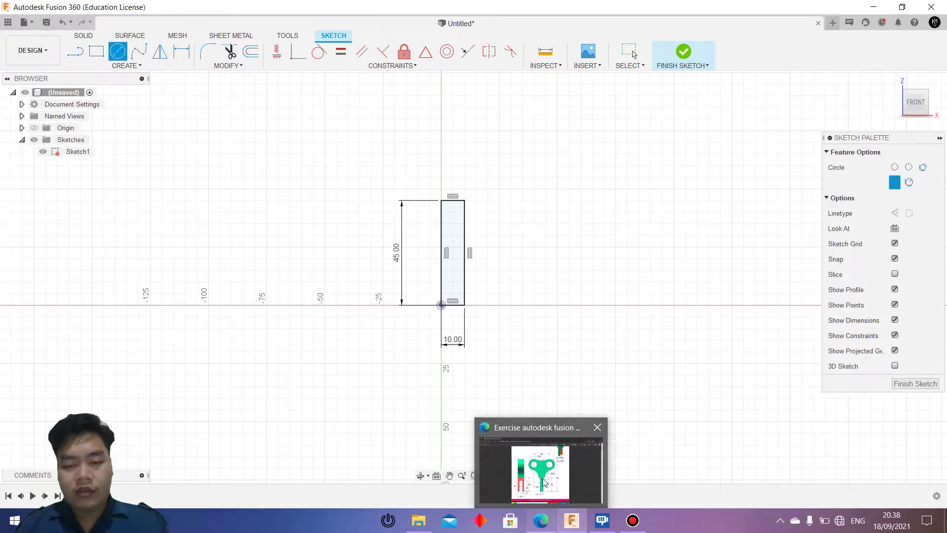
click(544, 482)
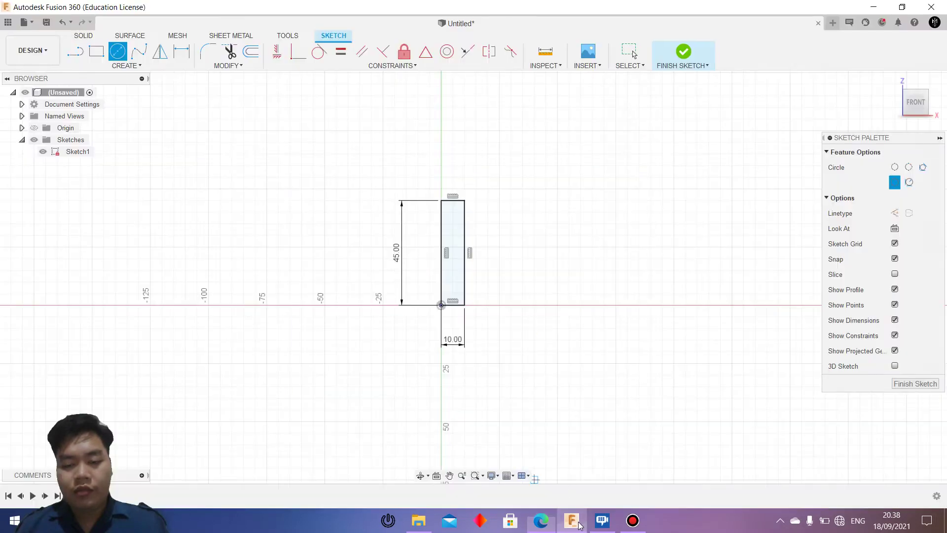
click(572, 521)
click(539, 140)
text(20)
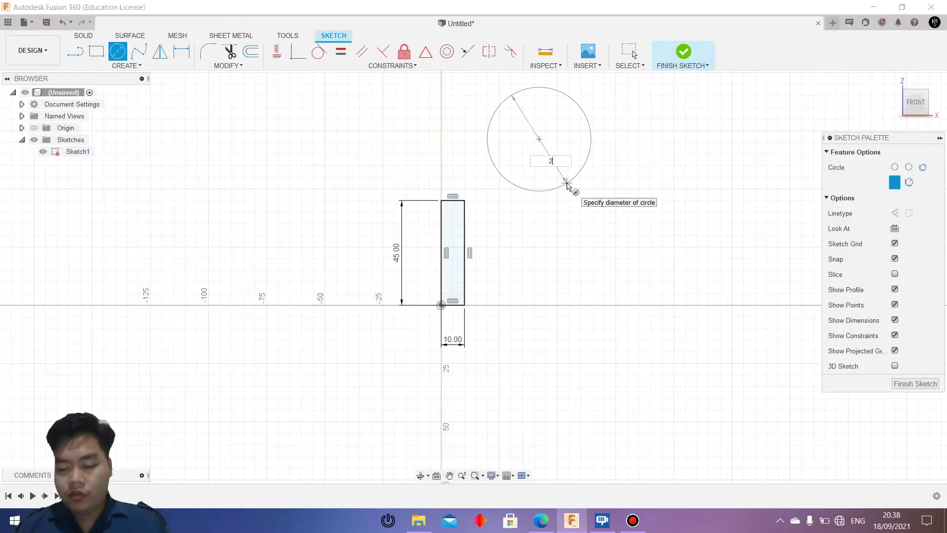
key(Return)
key(Escape)
- Add a concentric Ø35 circle around the Ø20 circle
key(c)
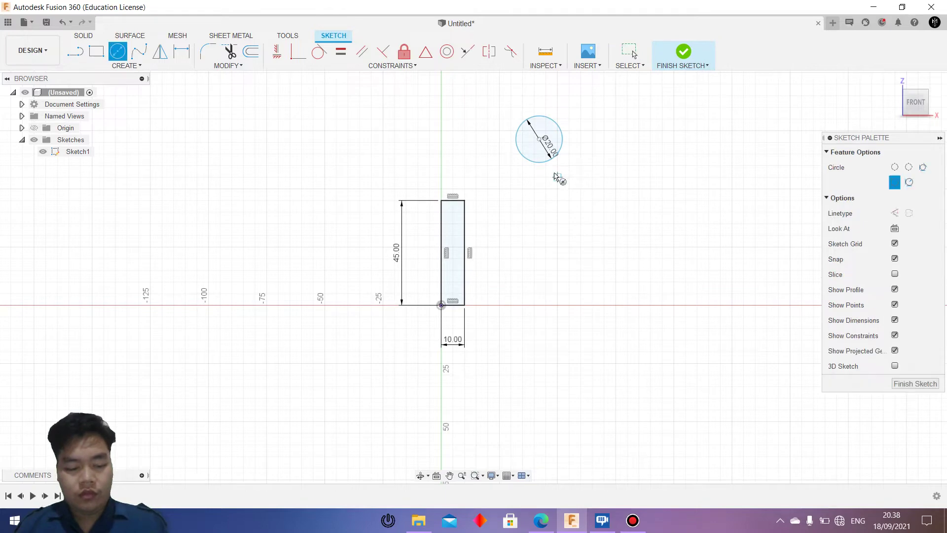
click(539, 140)
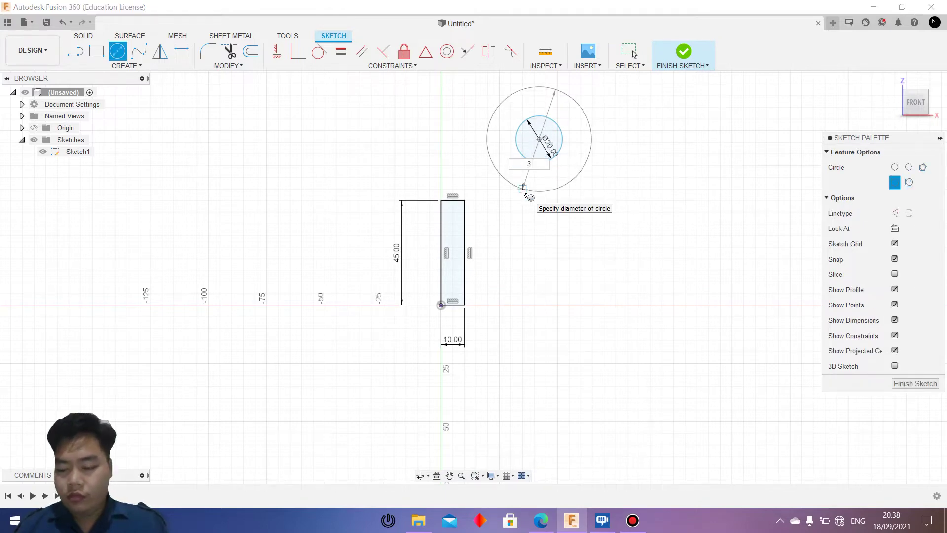
text(35)
key(Return)
key(Escape)
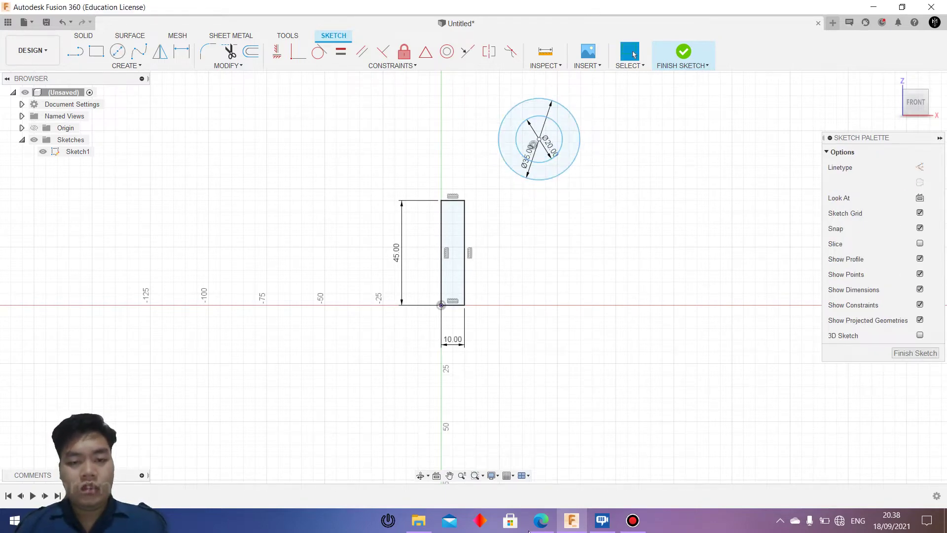
- Recheck the drawing's 50, 87 and R25 dimensions in Edge, then return to Fusion 360
click(540, 528)
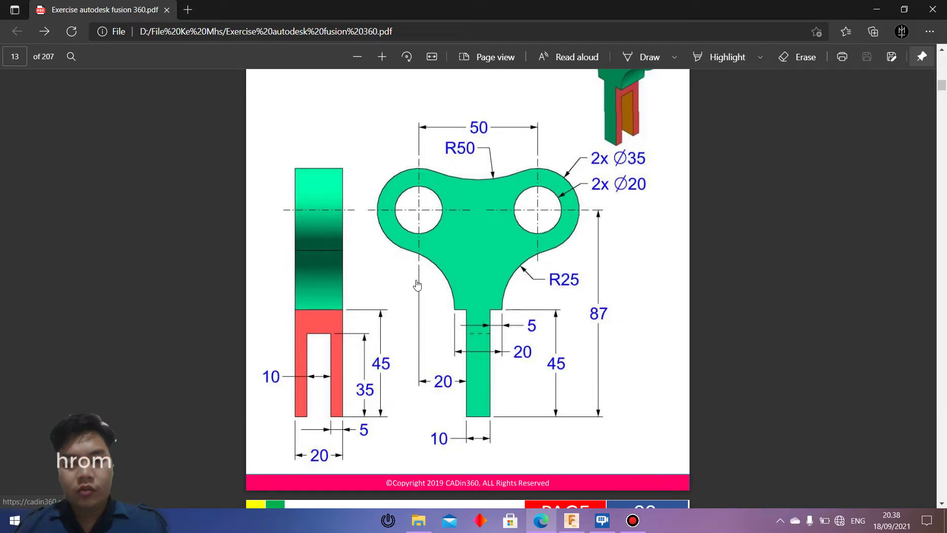
click(580, 524)
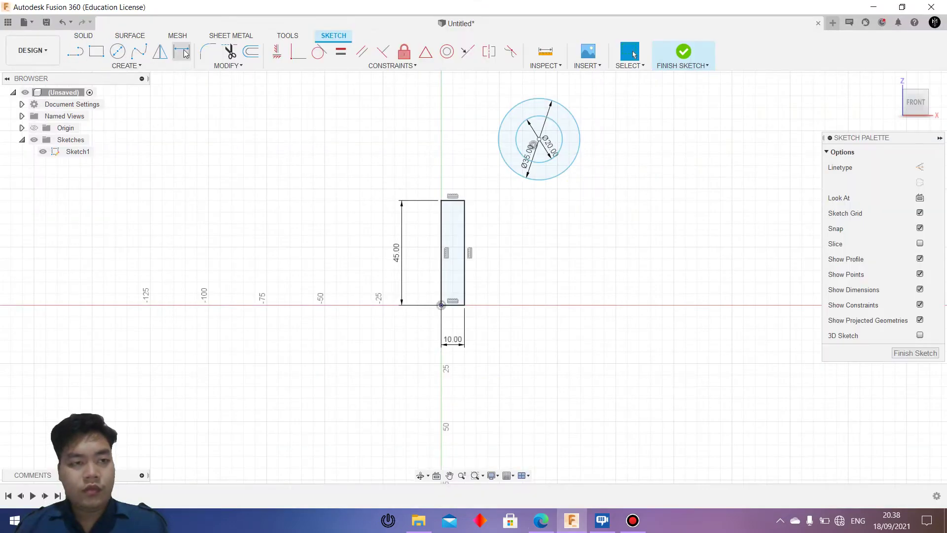
- Dimension the circles' centre 20 mm horizontally from the rectangle's corner
click(539, 139)
click(465, 306)
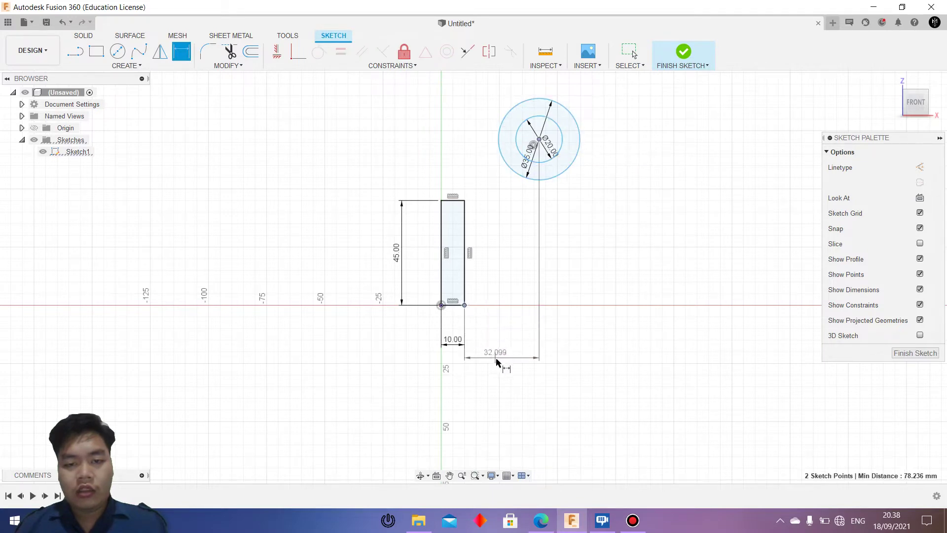
click(497, 363)
text(20)
key(Return)
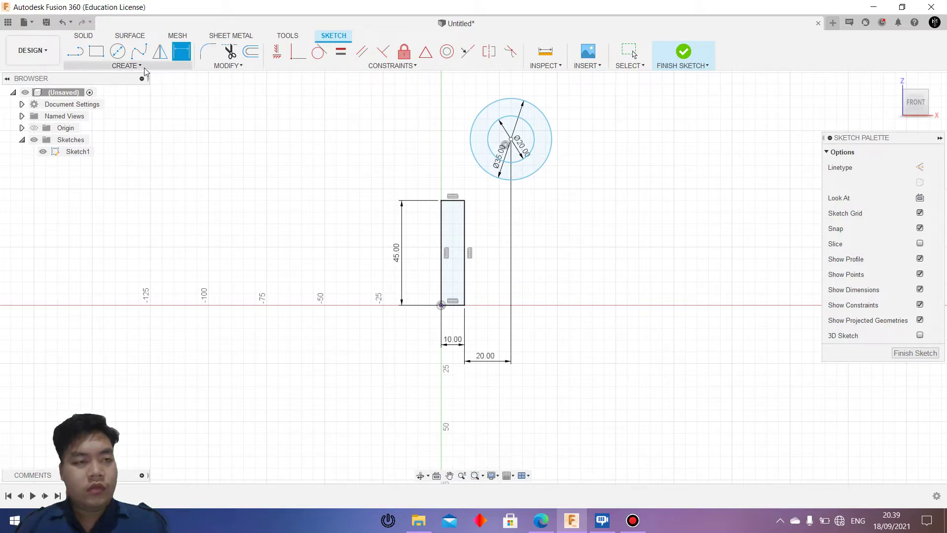
- Draw a 5 mm line from the rectangle's top-right corner, then view the exercise PDF
click(79, 55)
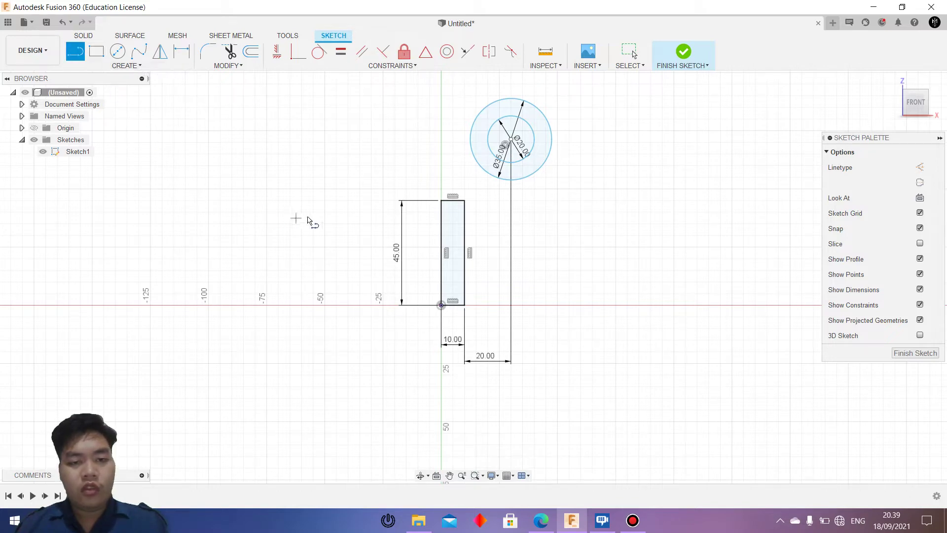
click(465, 202)
text(5)
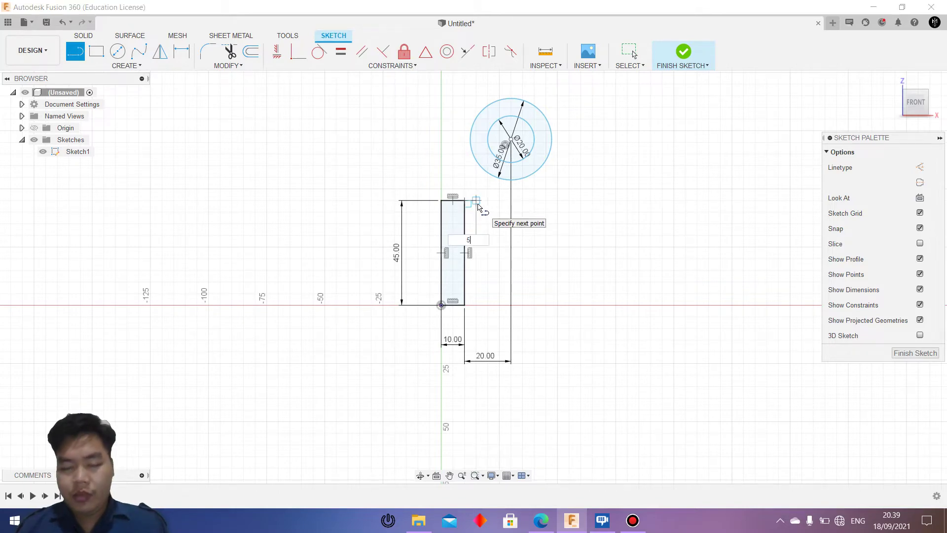
key(Return)
key(Escape)
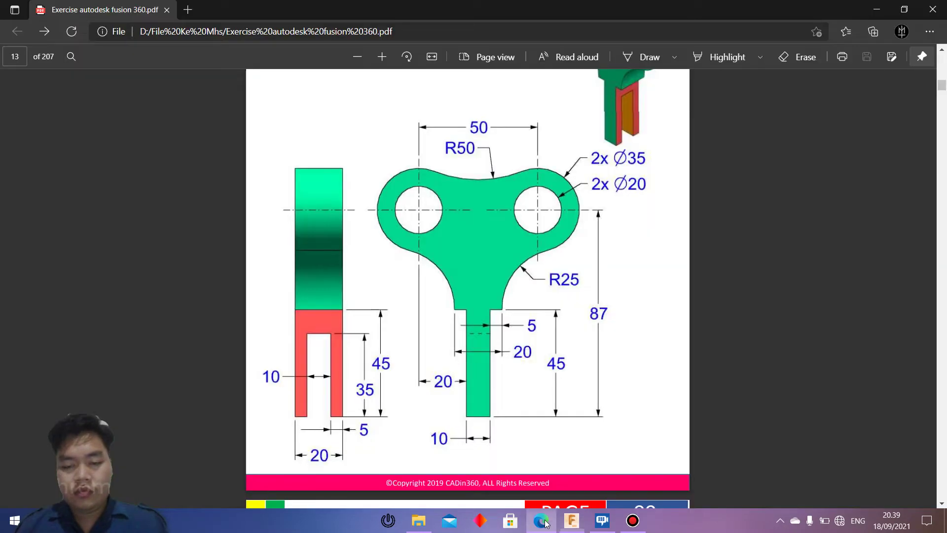
click(541, 521)
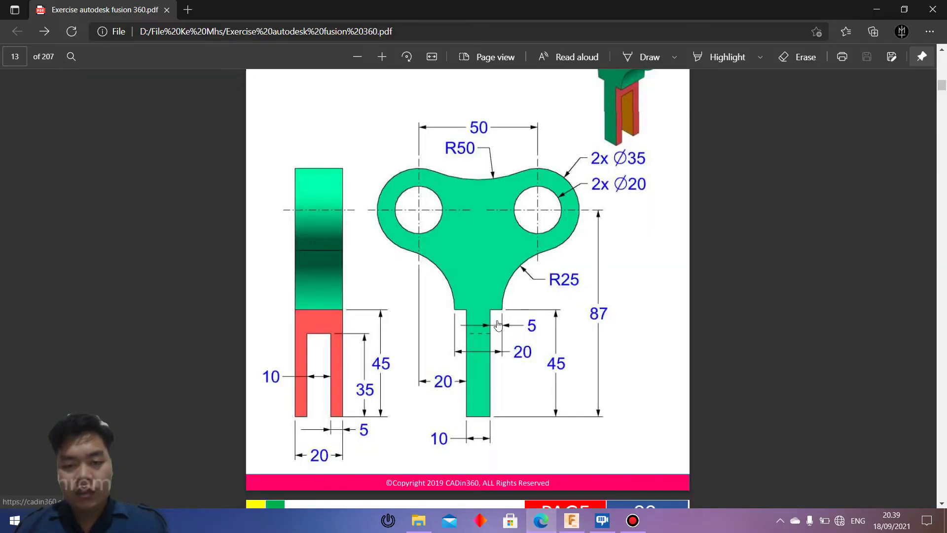
mouse_move(541, 519)
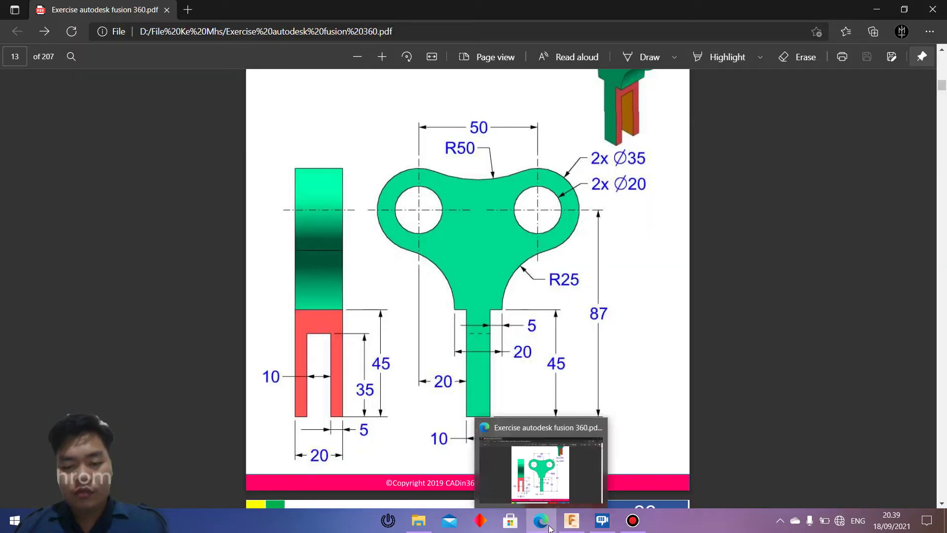
- Dimension the right circles' centre 87 mm above the rectangle's lower corner
click(549, 520)
mouse_move(503, 273)
middle_down()
mouse_move(502, 264)
mouse_move(496, 300)
middle_up()
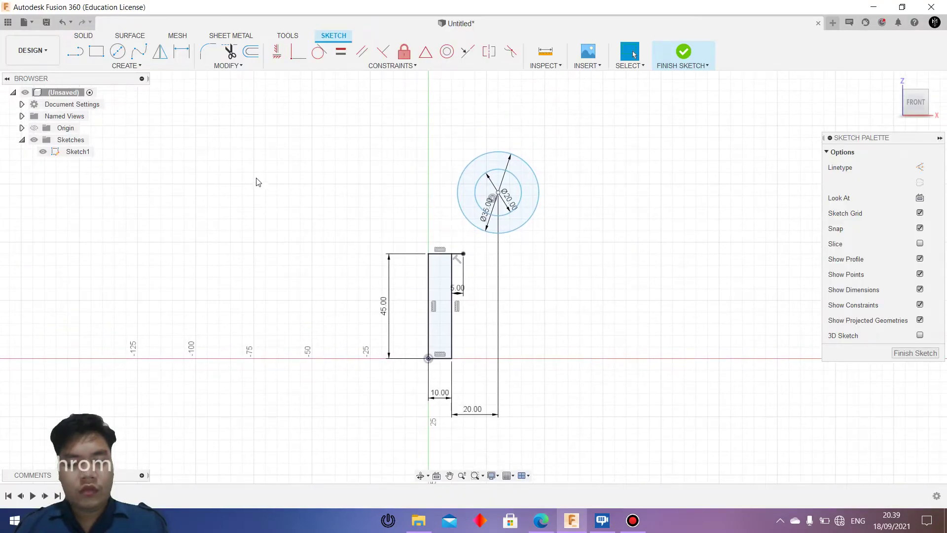
click(181, 51)
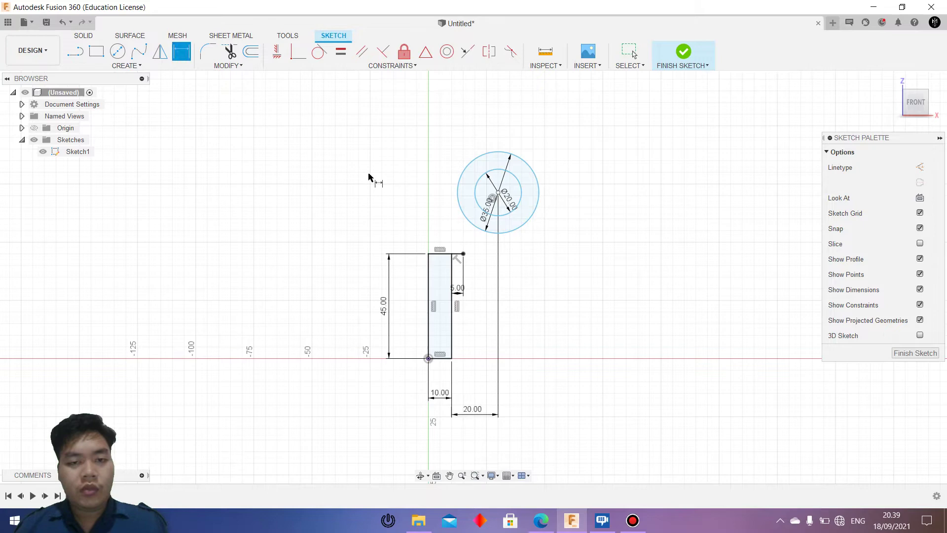
click(497, 192)
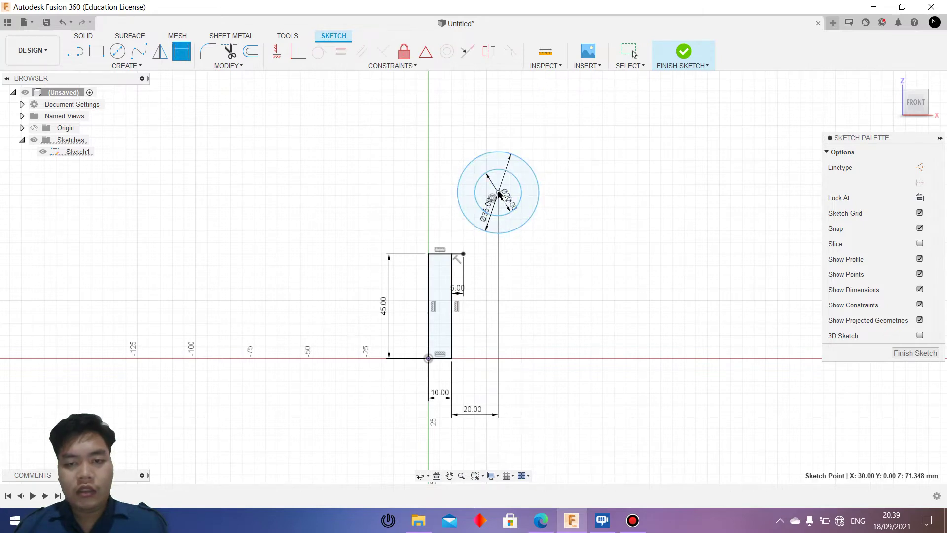
click(452, 359)
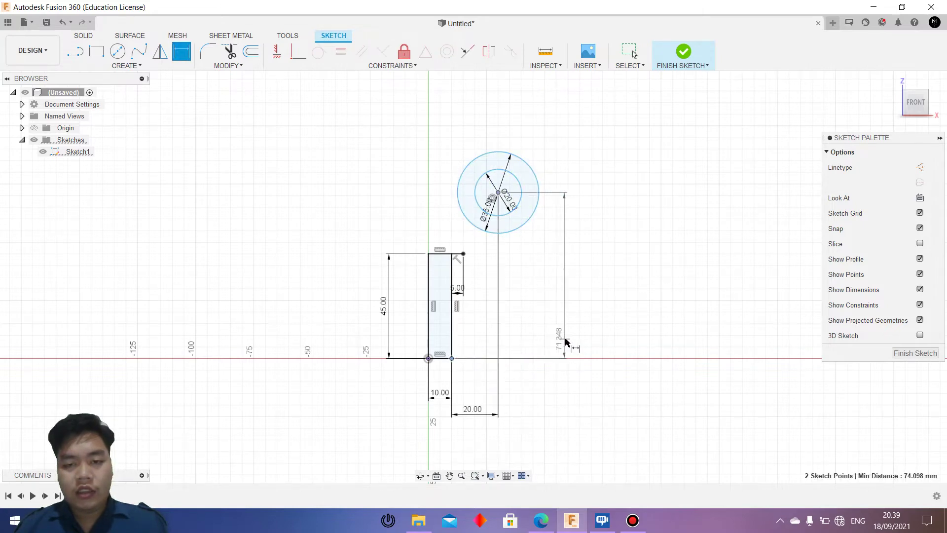
click(576, 340)
mouse_move(540, 520)
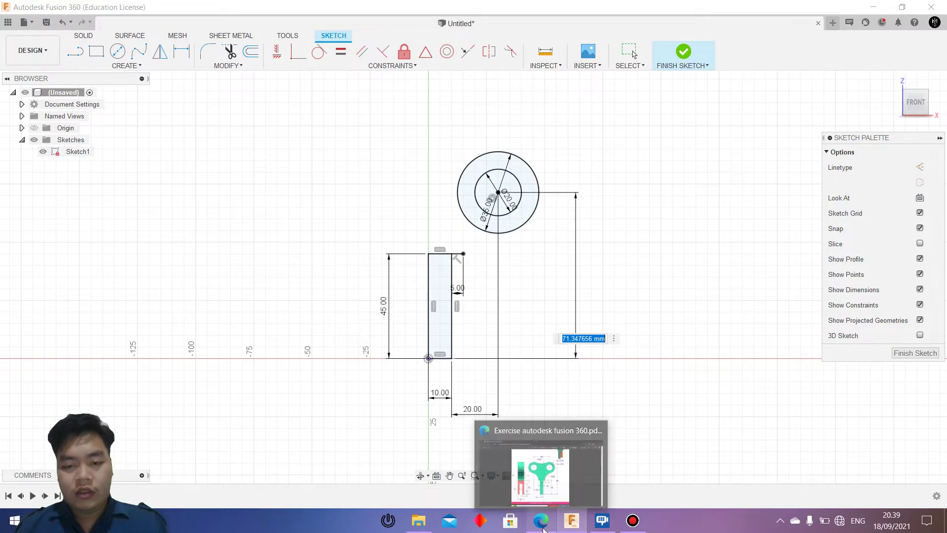
click(552, 486)
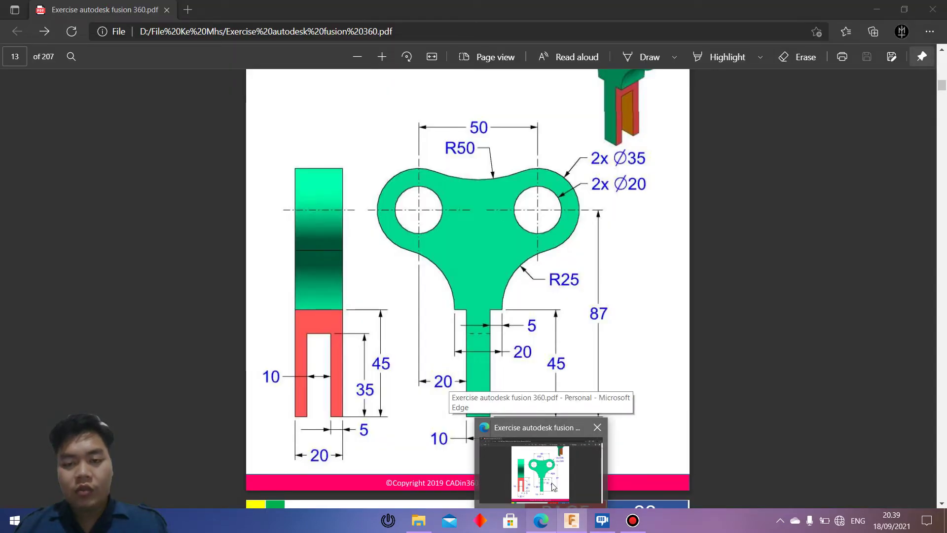
text(87)
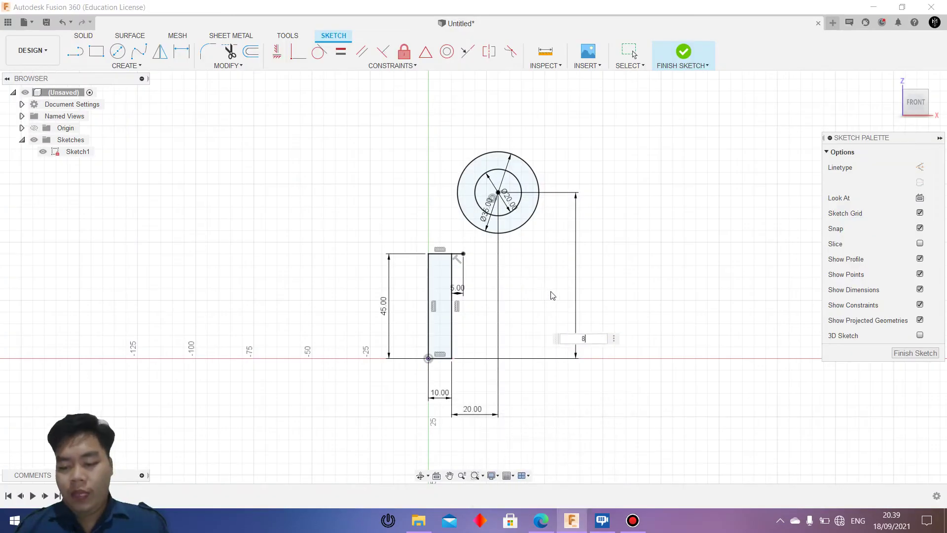
key(Return)
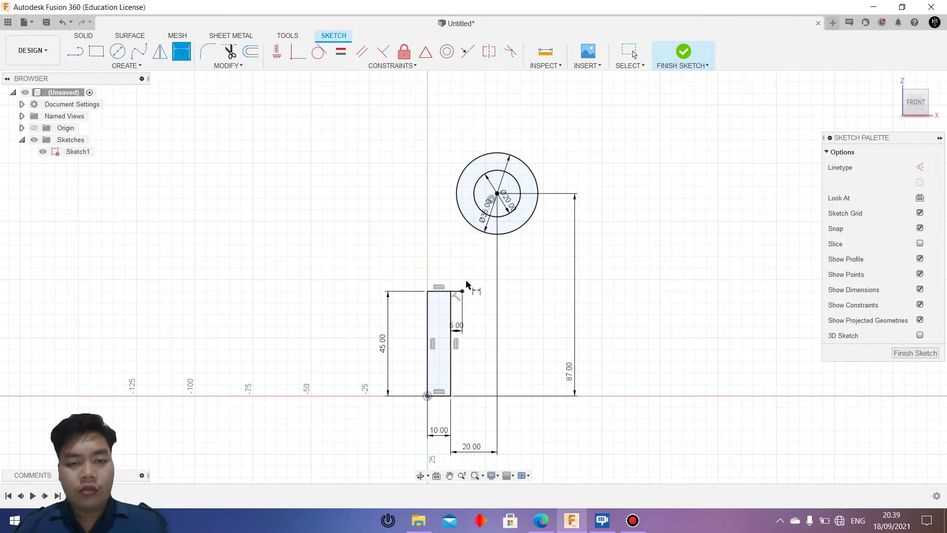
click(117, 51)
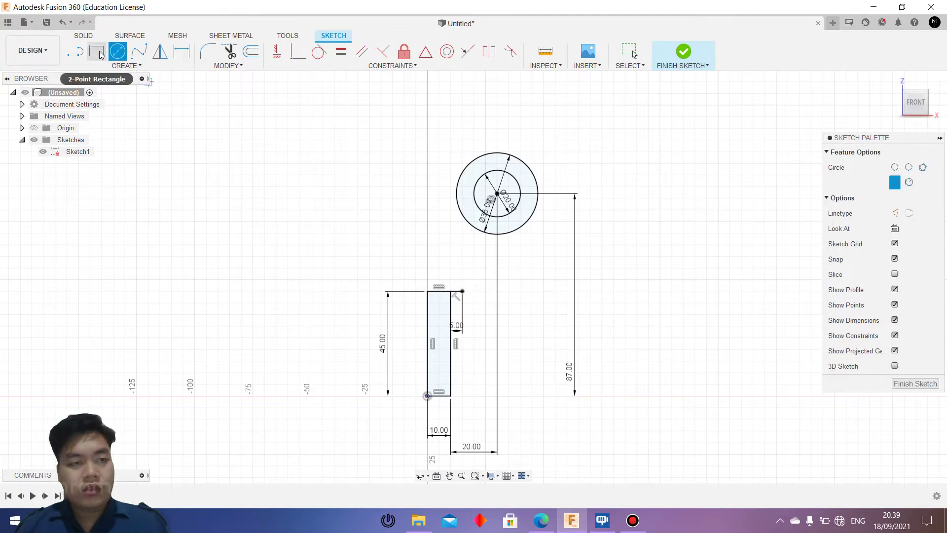
- Draw a Ø35 circle left of the stem with a concentric Ø20 circle inside
click(307, 181)
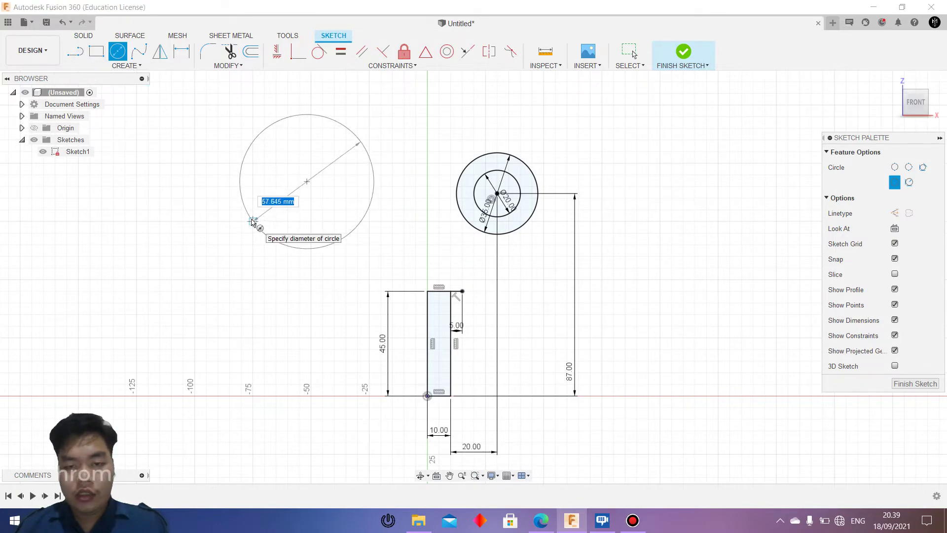
text(35)
key(Return)
key(Escape)
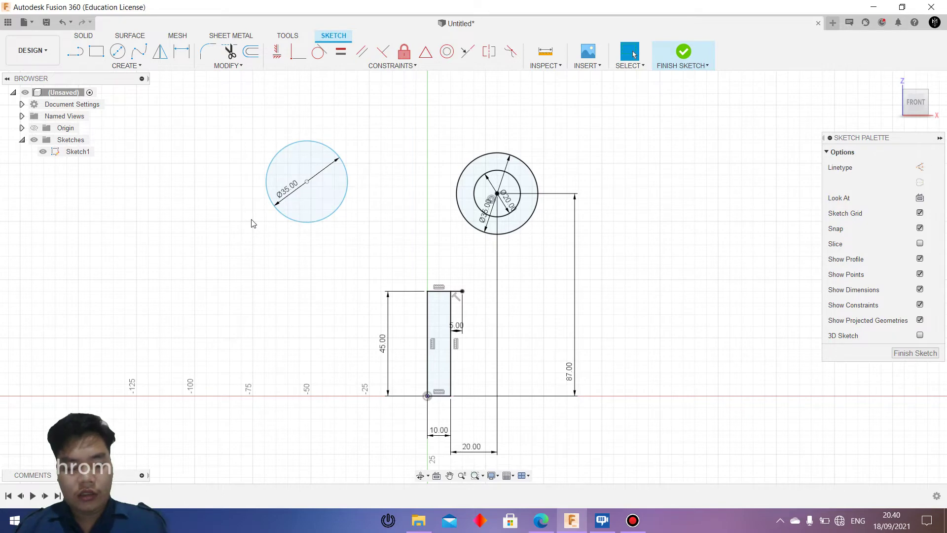
key(c)
click(307, 181)
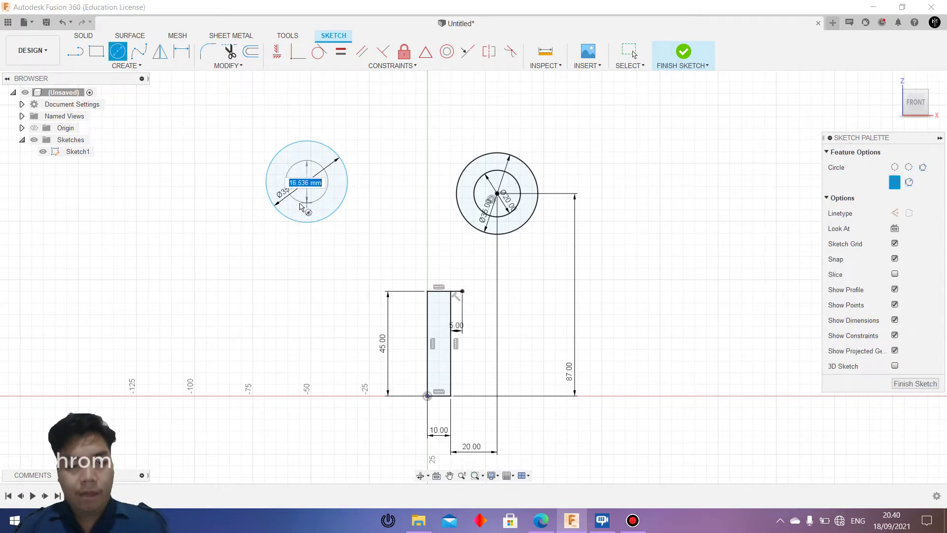
text(20)
key(Return)
key(Escape)
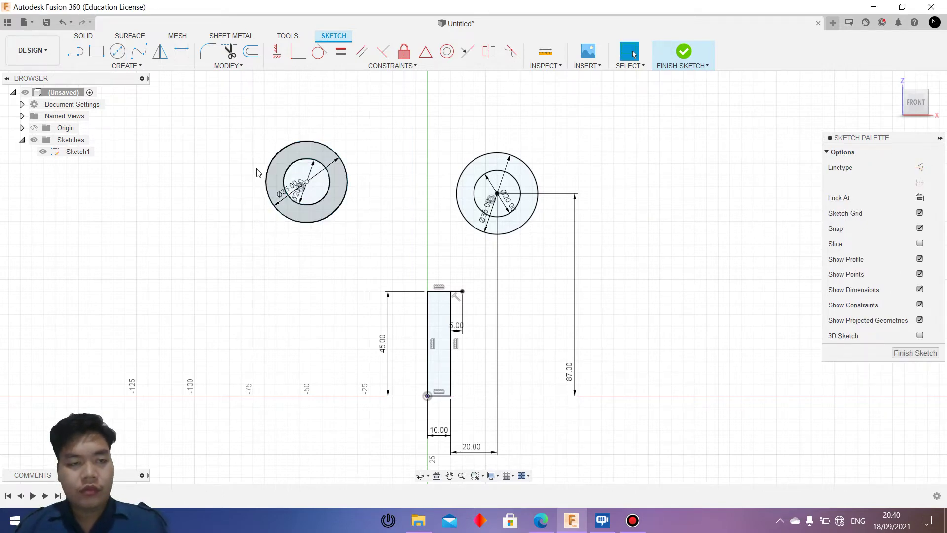
- Dimension the left circles' centre 20 mm horizontally and 87 mm vertically from the origin
key(d)
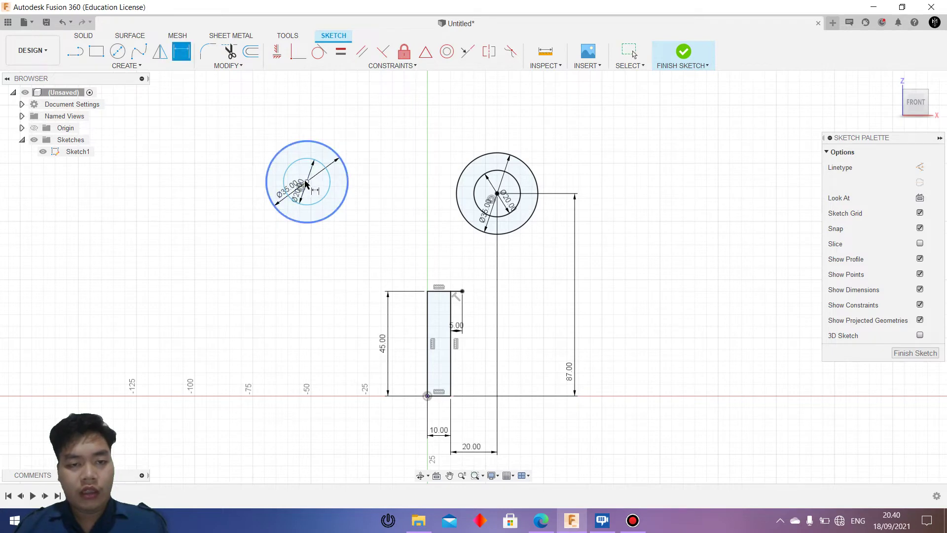
click(427, 396)
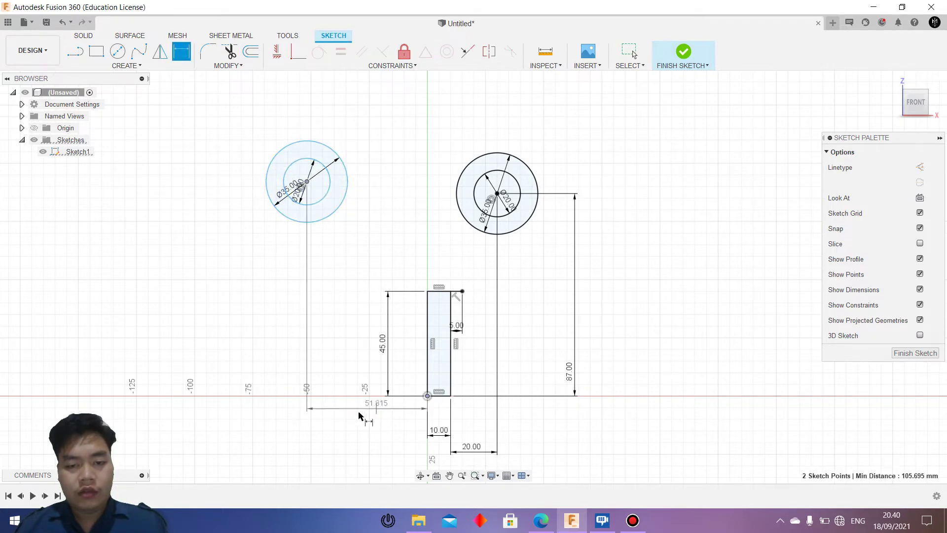
click(339, 425)
text(20)
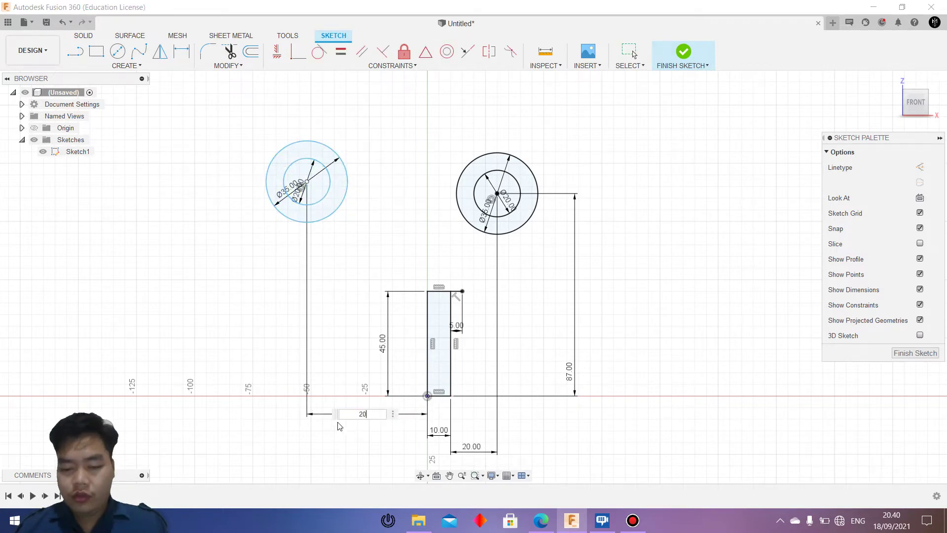
key(Return)
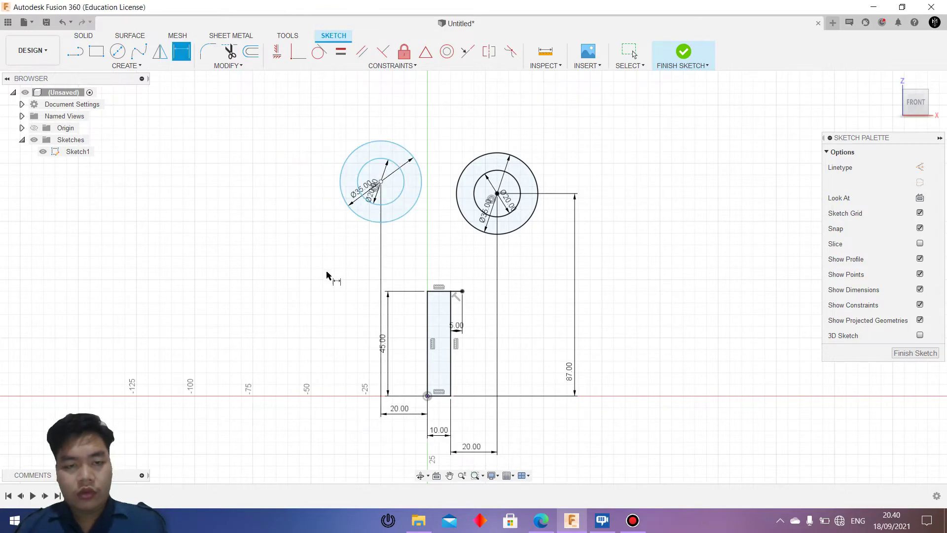
click(380, 182)
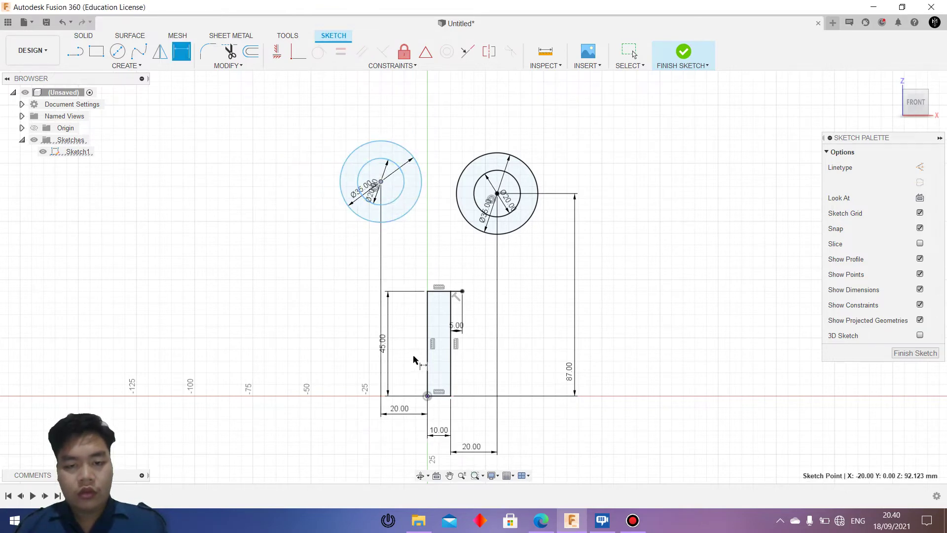
click(427, 397)
click(298, 380)
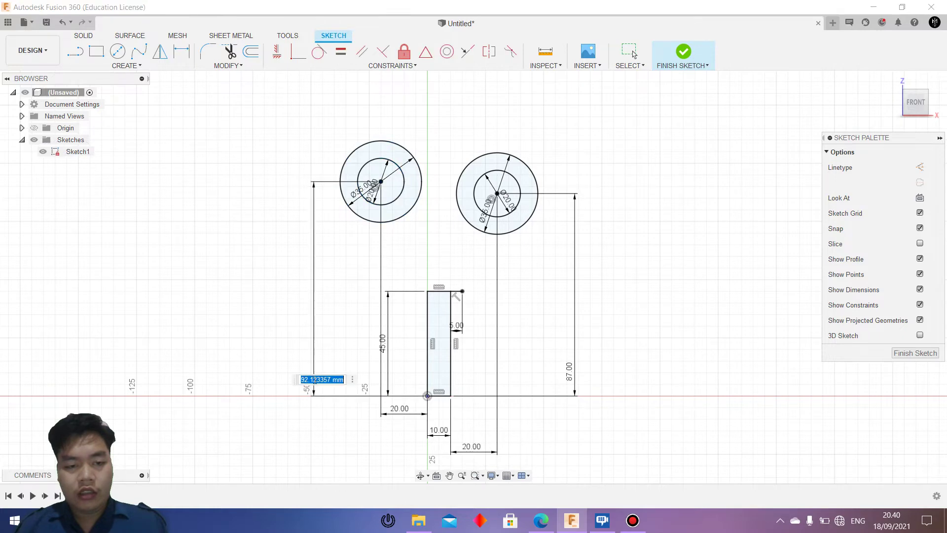
text(87)
key(Return)
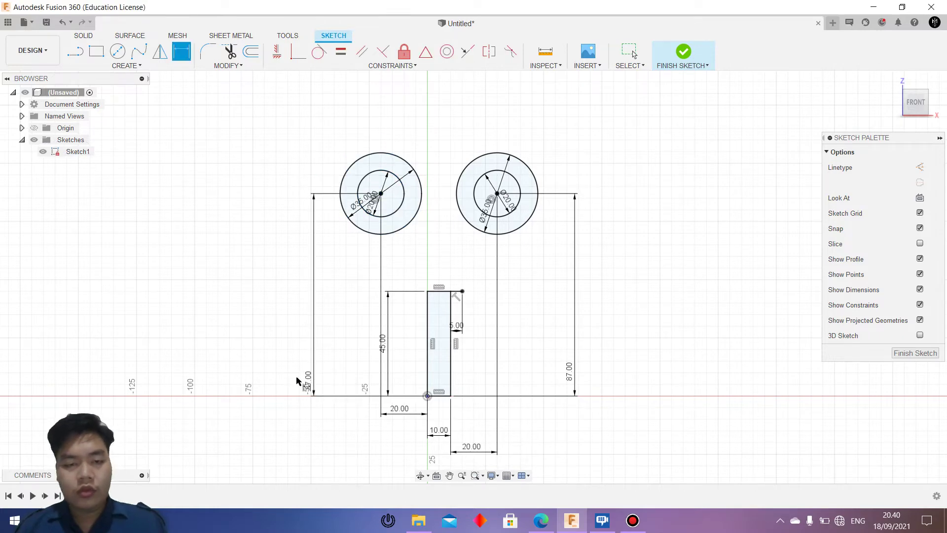
- Draw a 5 mm line from the stem's top-left corner
key(l)
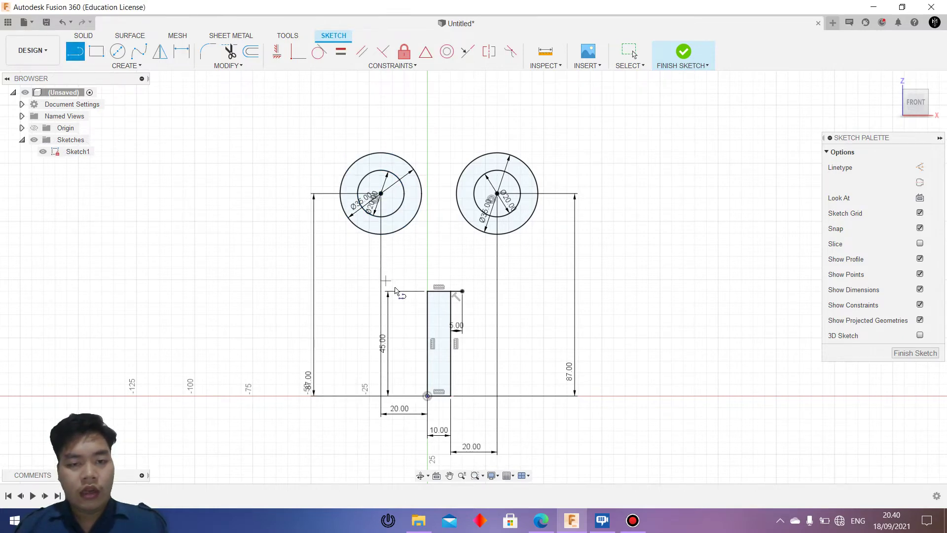
click(428, 292)
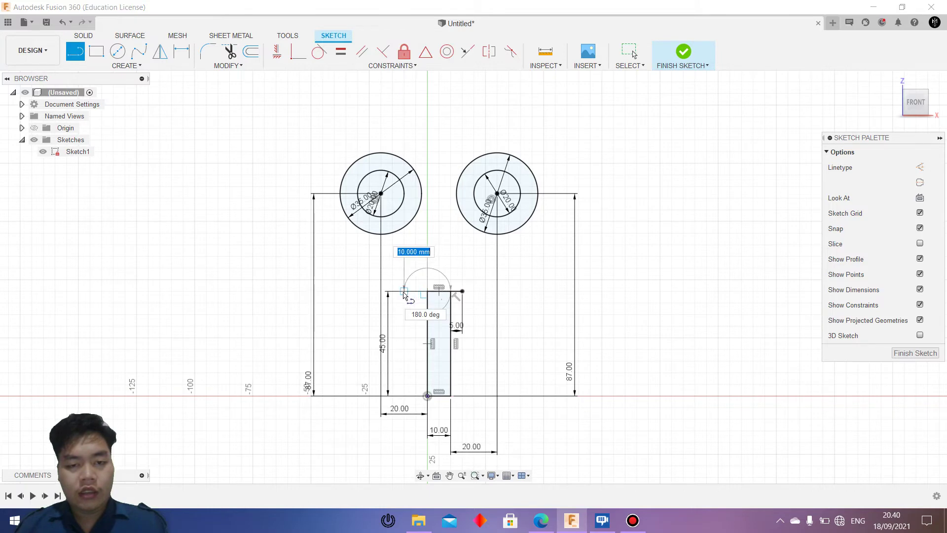
text(5)
key(Return)
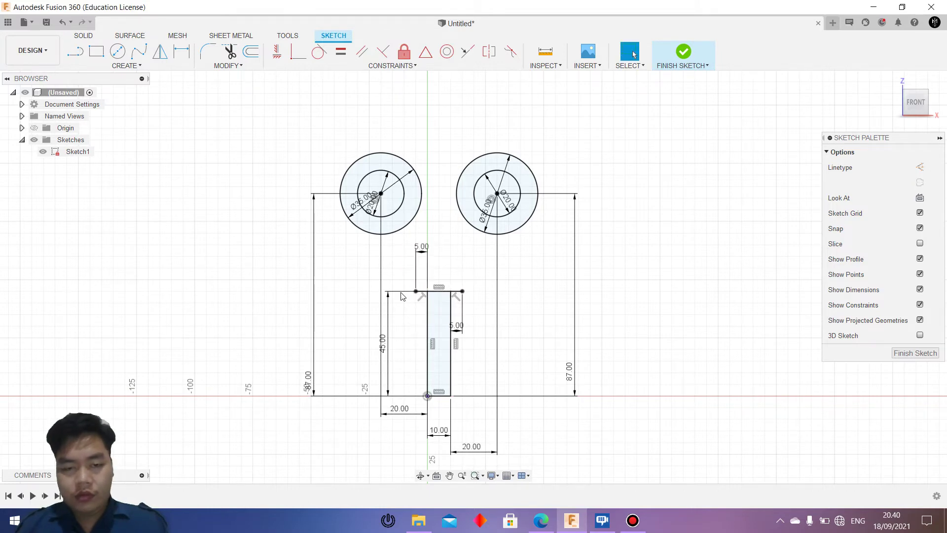
key(Escape)
- Draw a three-point arc from the short line's end to the left Ø35 circle
click(127, 65)
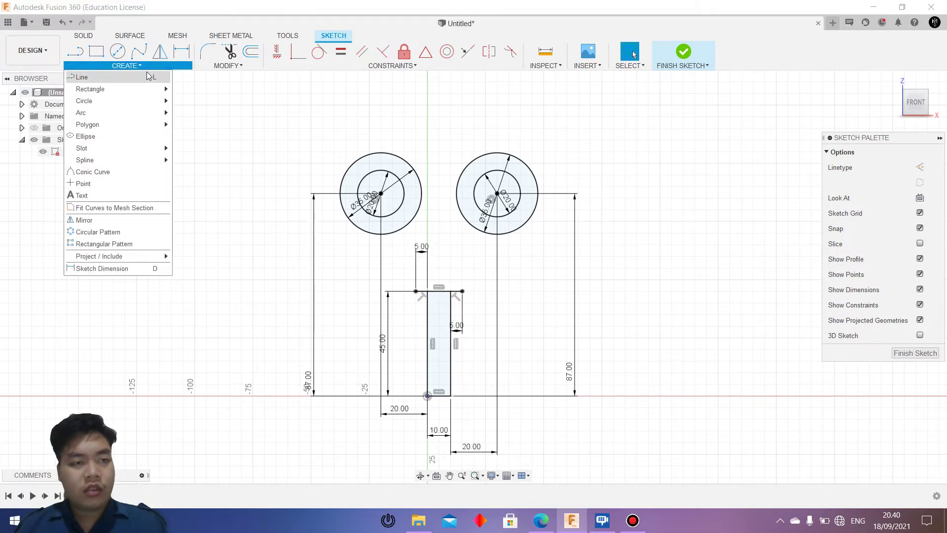
mouse_move(81, 113)
click(195, 112)
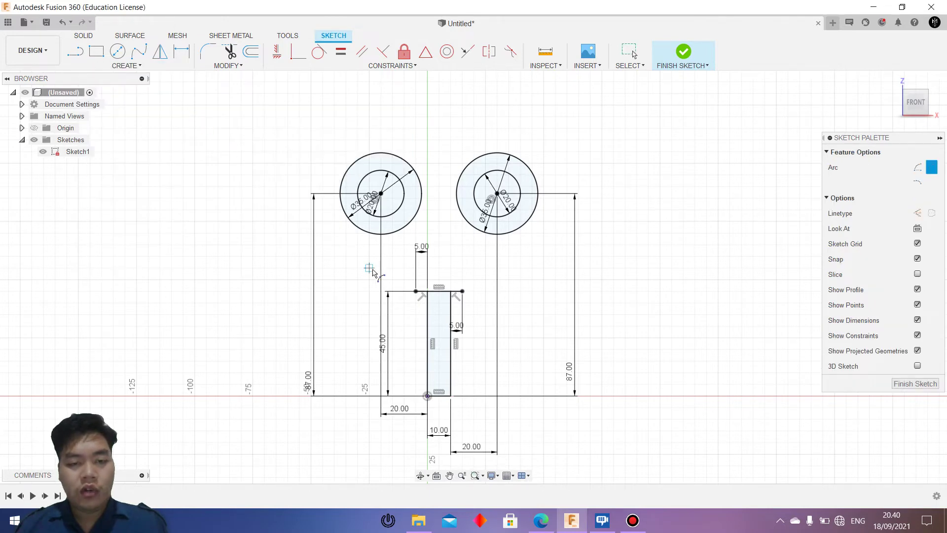
click(415, 292)
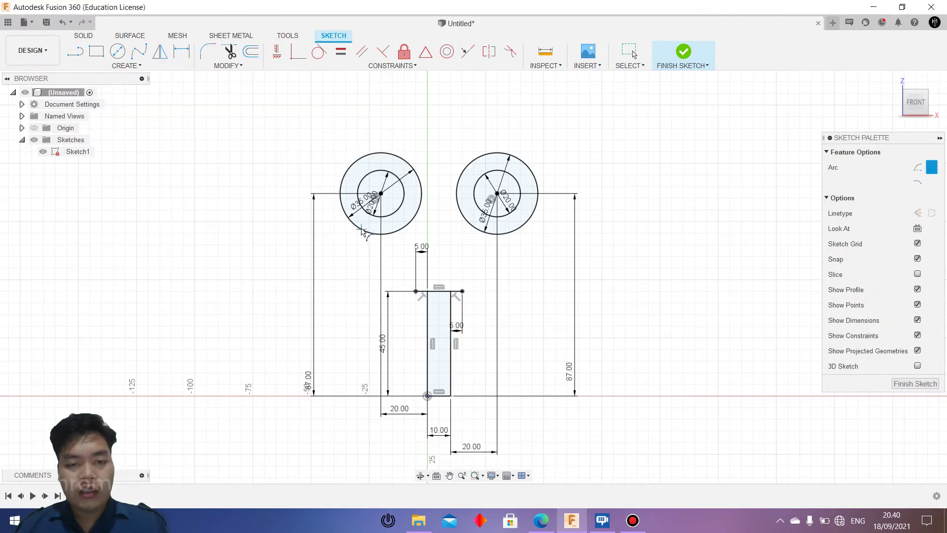
click(353, 235)
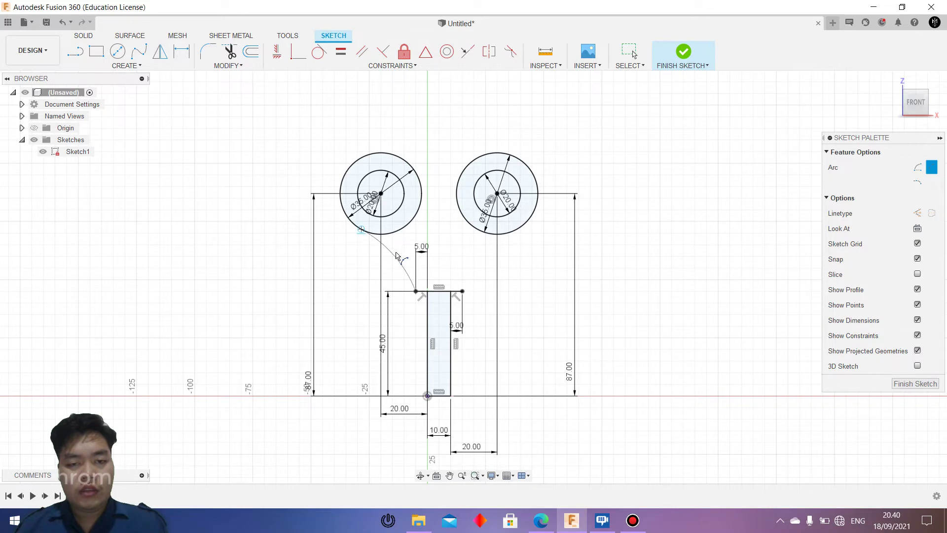
click(397, 256)
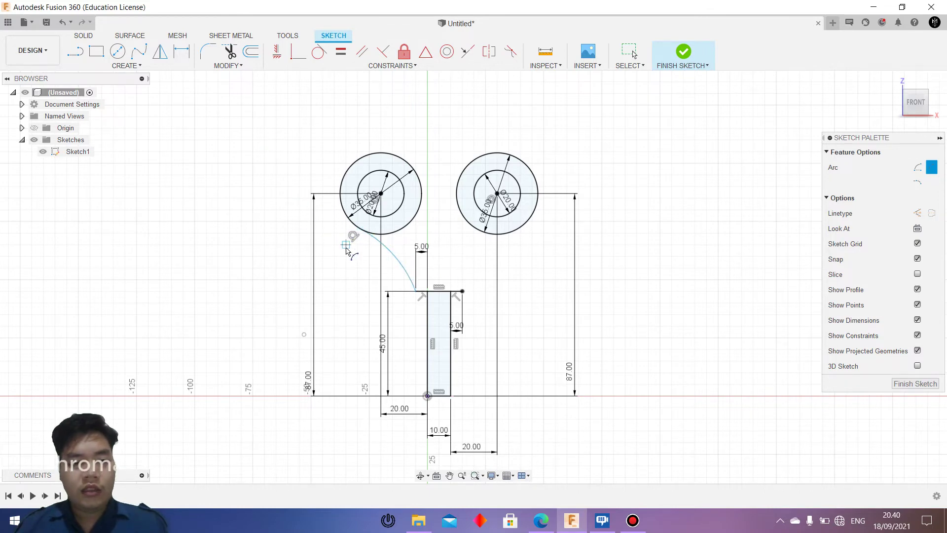
key(Escape)
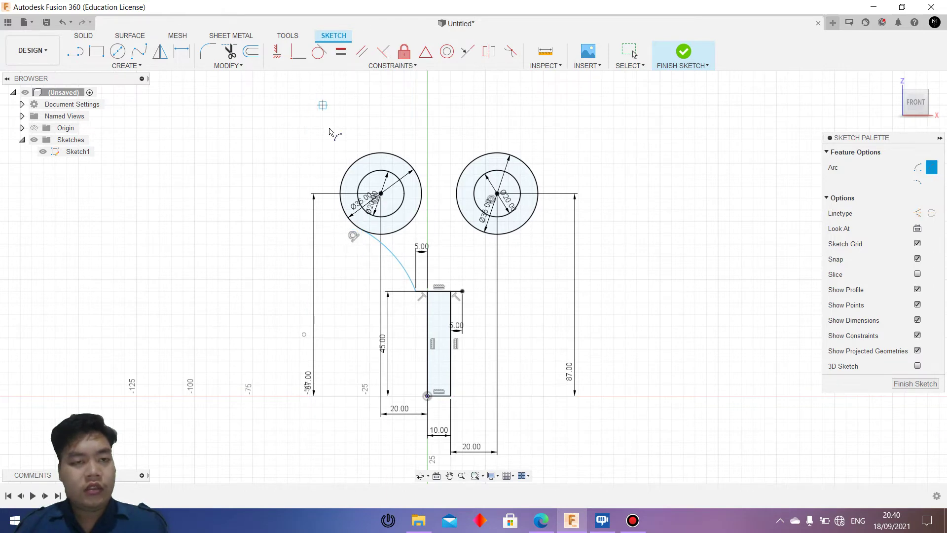
- Make the left arc tangent to the circle and dimension its radius R25
click(183, 57)
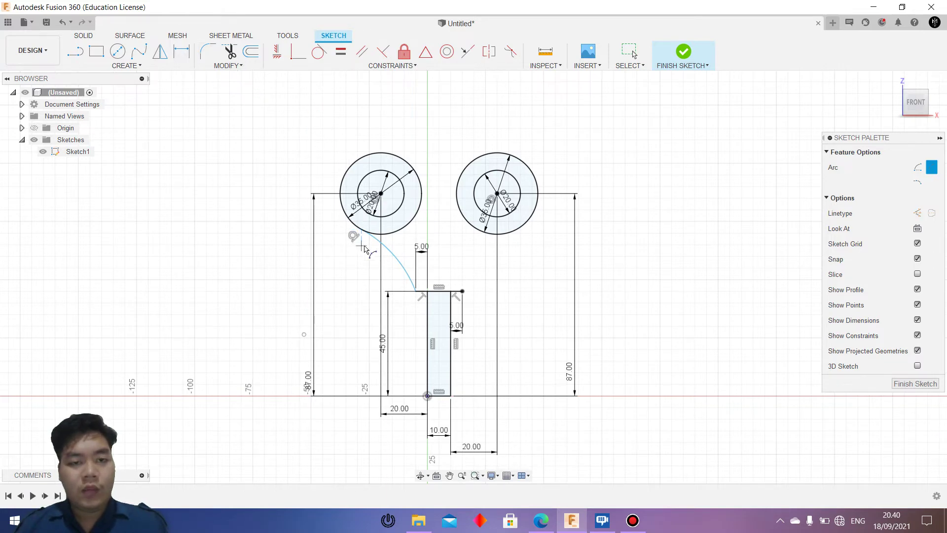
click(319, 51)
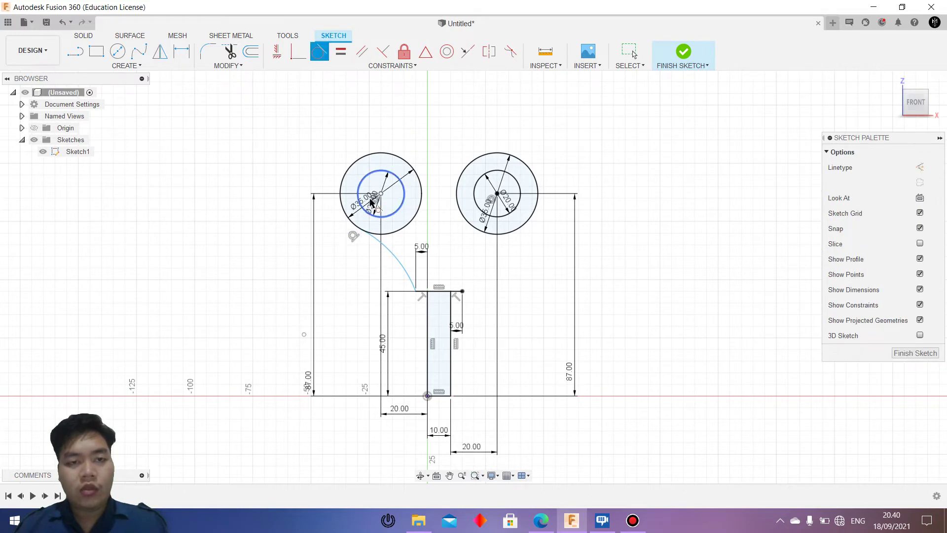
click(379, 240)
click(378, 235)
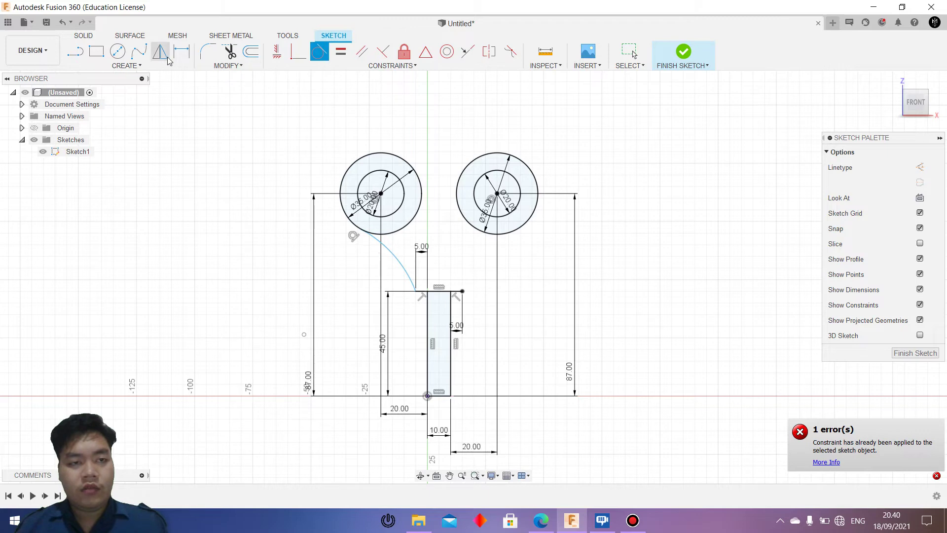
click(182, 51)
click(390, 252)
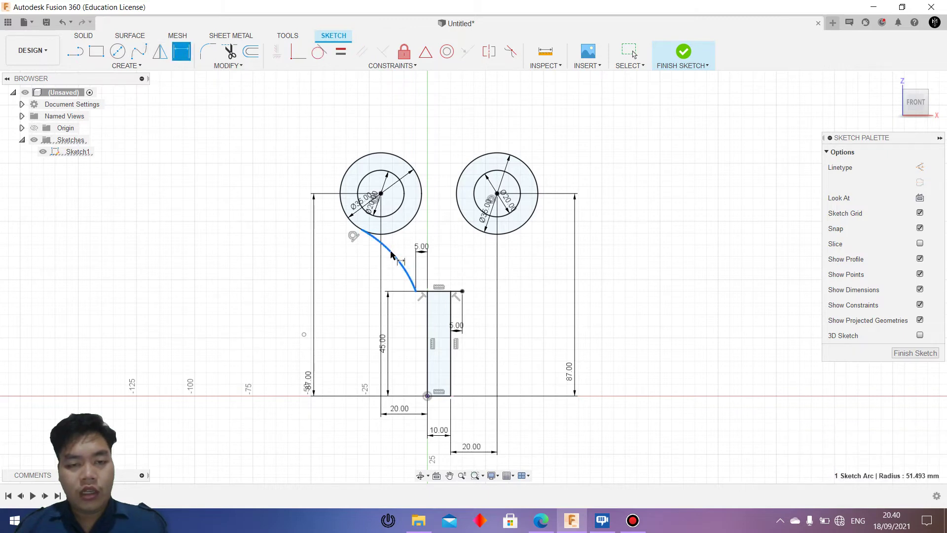
click(364, 278)
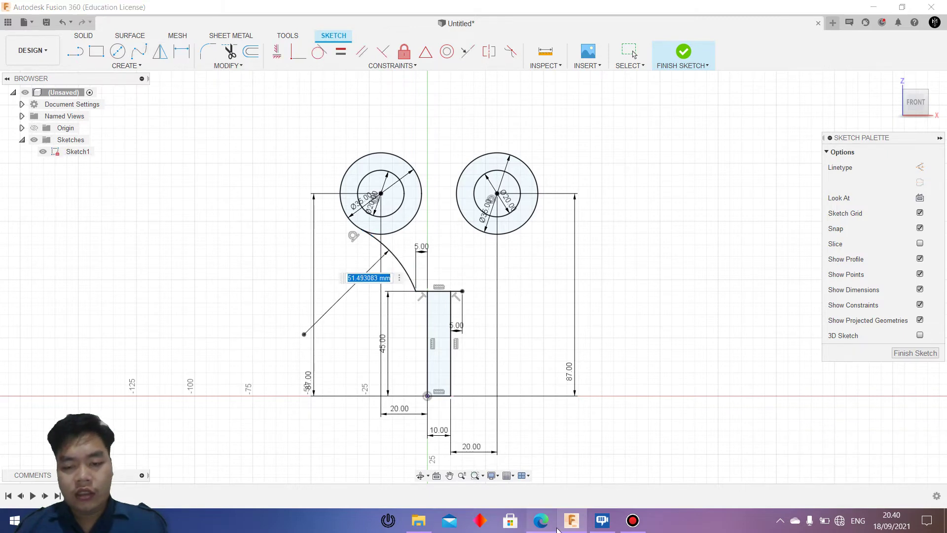
mouse_move(540, 520)
click(545, 489)
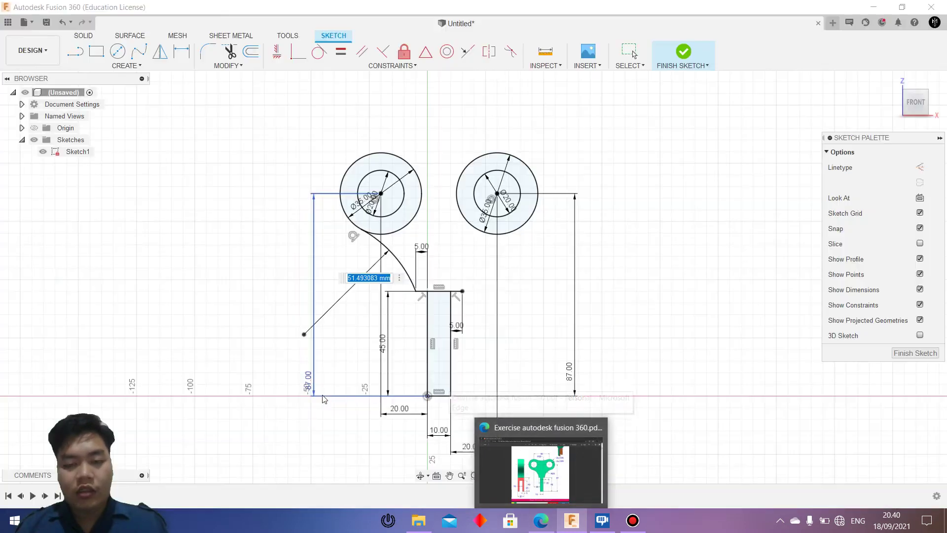
text(25)
key(Return)
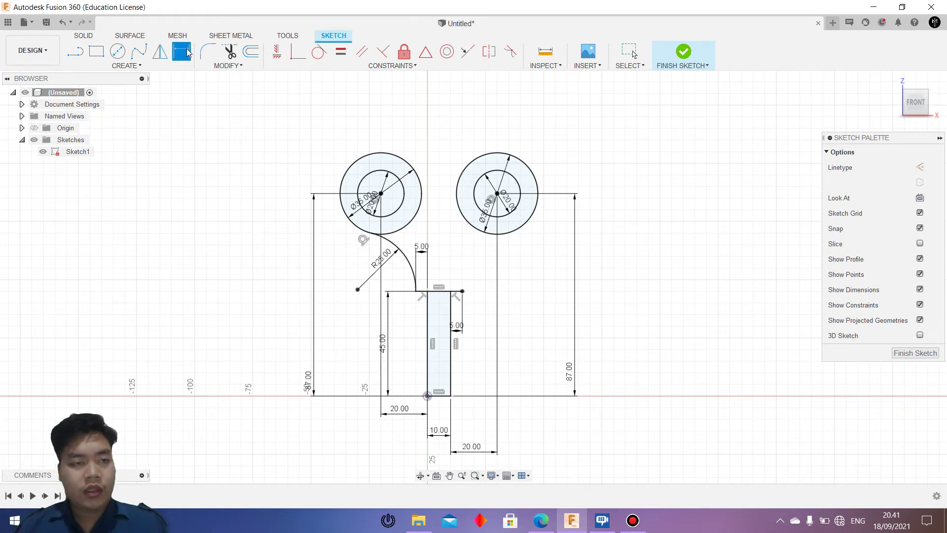
- Draw a three-point arc from the stem's top-right corner to the right circle, dimensioned R25
click(104, 65)
click(191, 111)
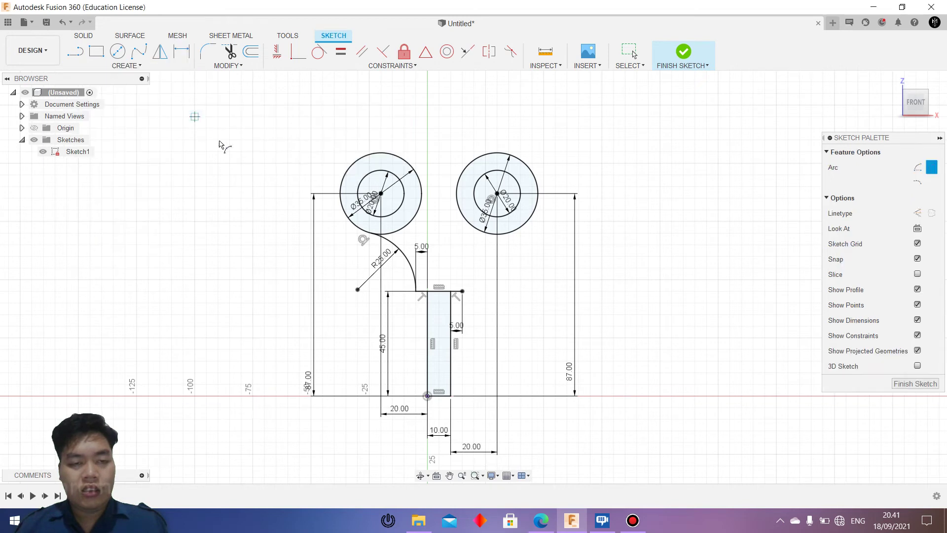
click(462, 291)
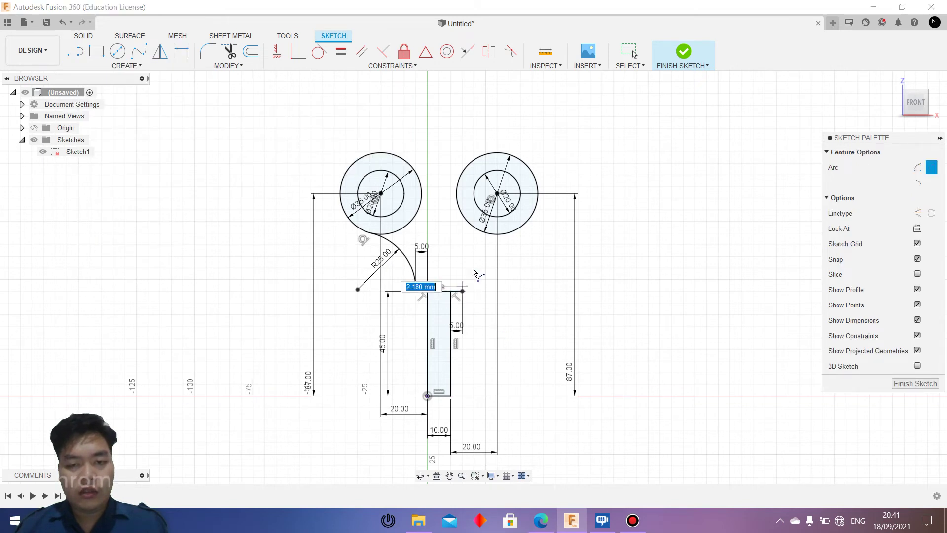
click(507, 232)
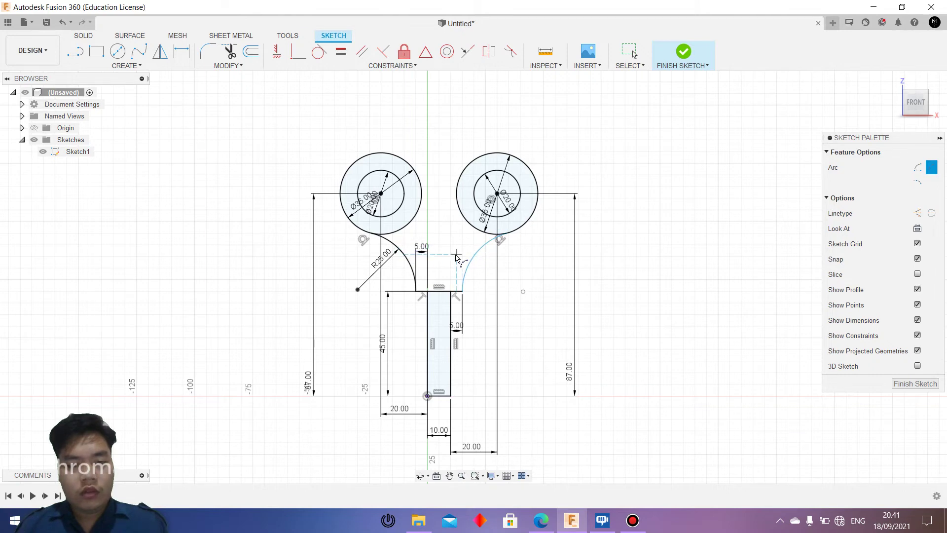
click(182, 51)
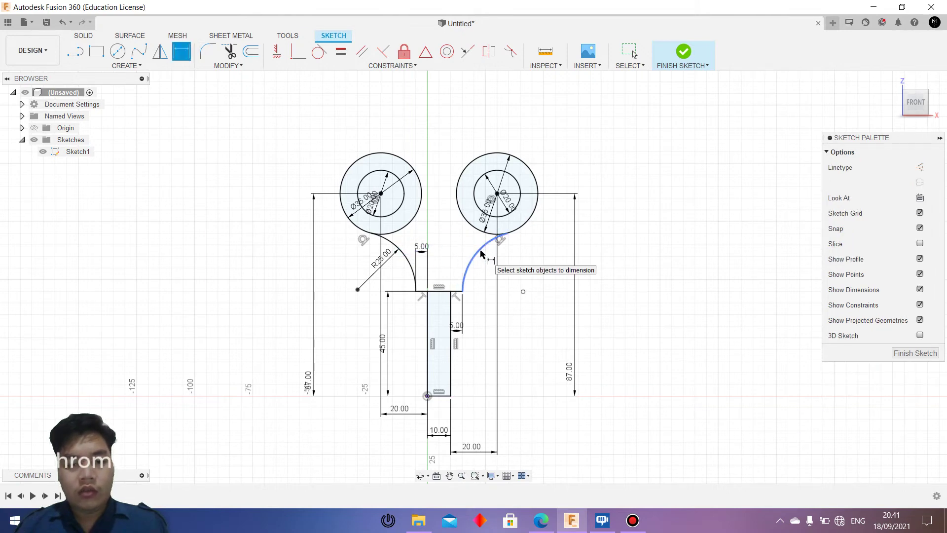
click(480, 252)
click(492, 276)
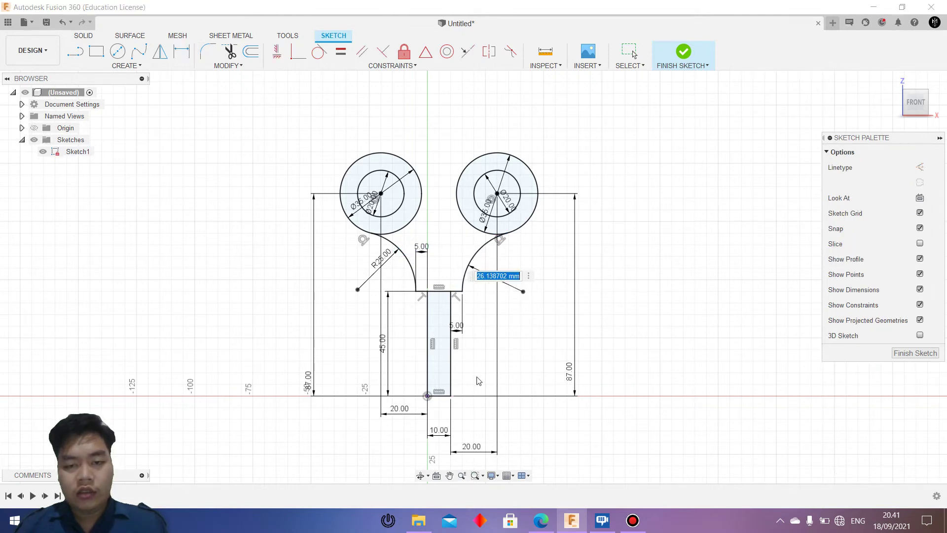
text(25)
key(Return)
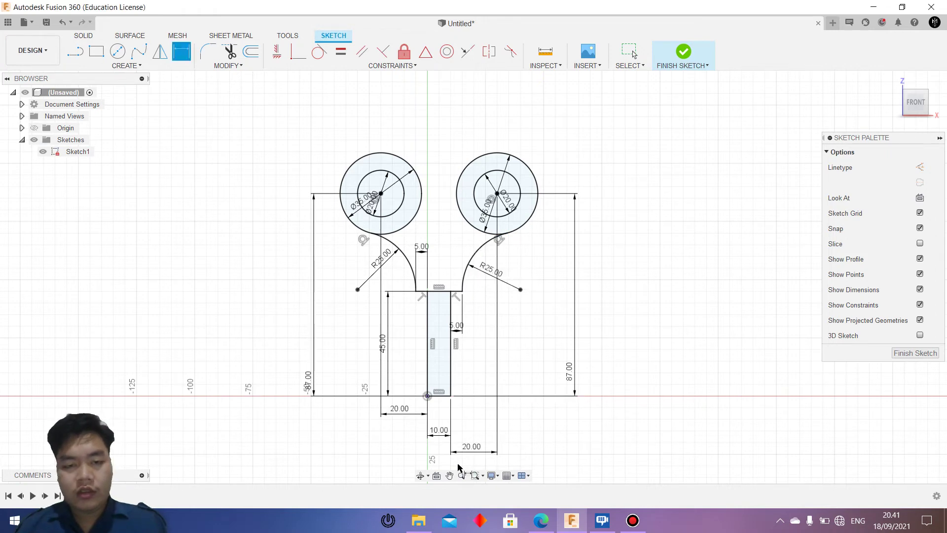
- Draw a Ø100 circle above the head and begin making it tangent to the left circle
click(118, 50)
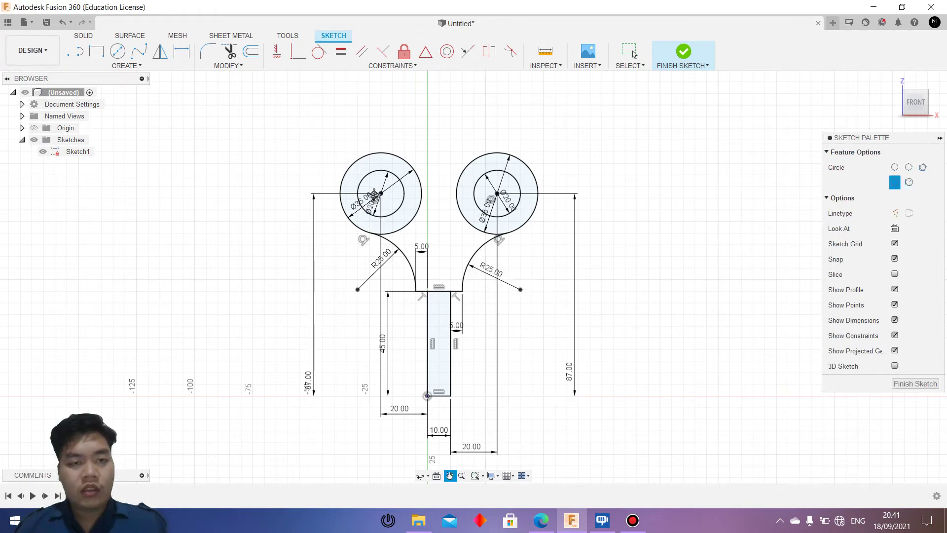
middle_drag(415, 96, 376, 226)
click(392, 172)
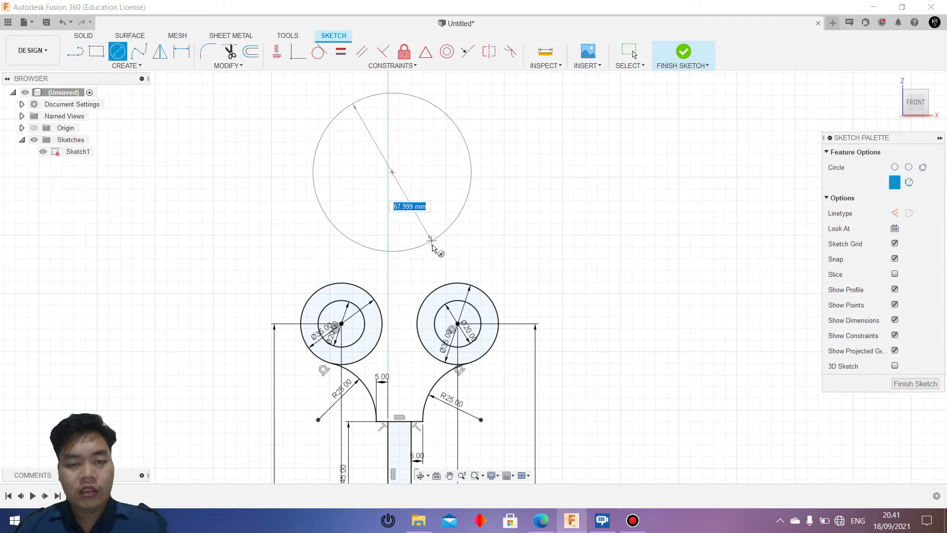
click(546, 520)
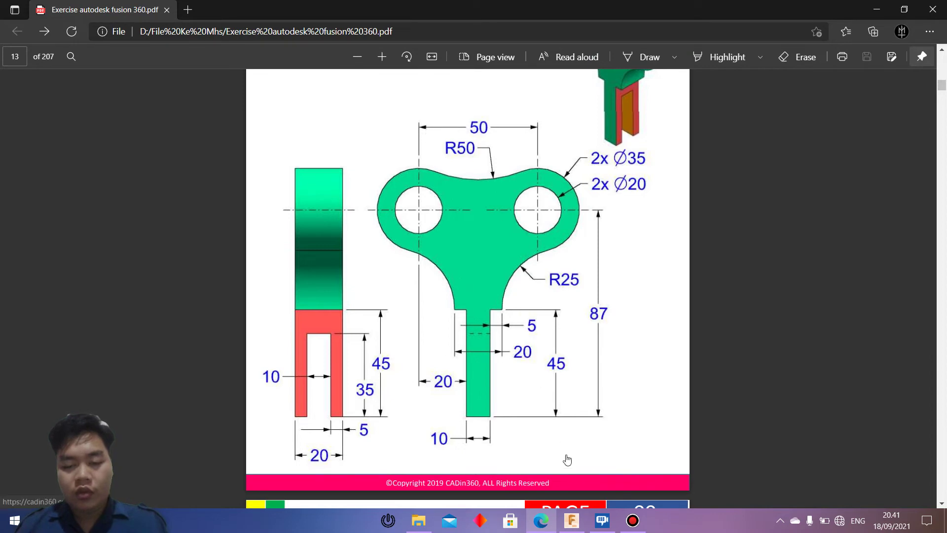
click(571, 520)
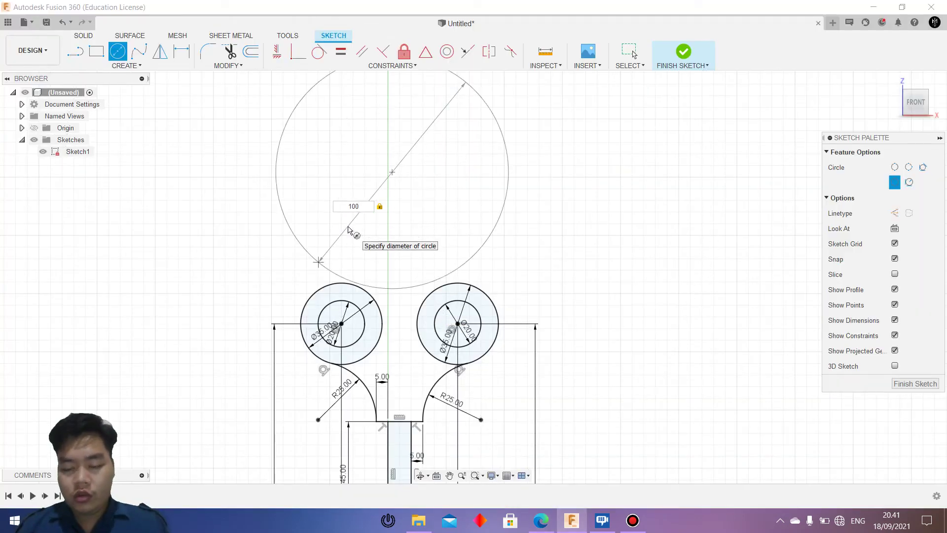
key(Return)
key(Escape)
click(319, 52)
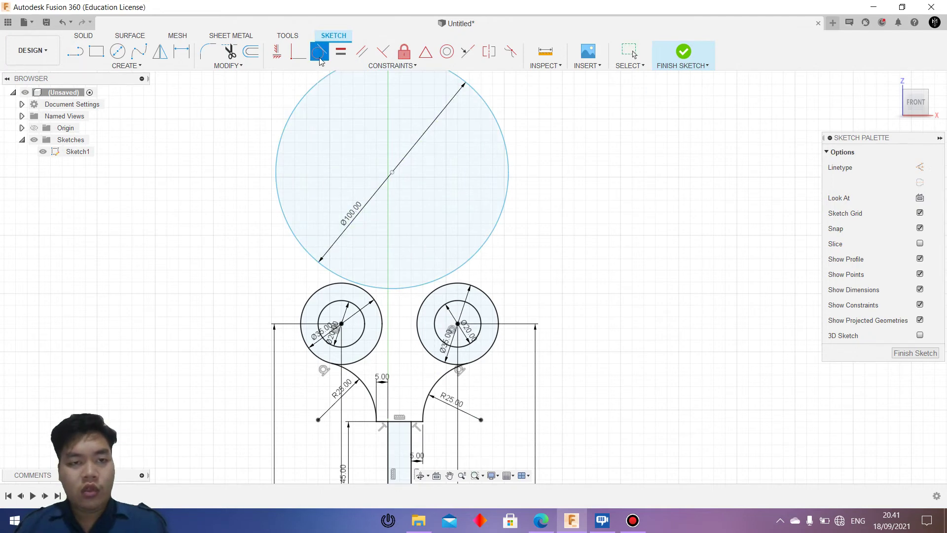
click(323, 271)
- Make the big circle tangent to both the left and right head circles
click(336, 284)
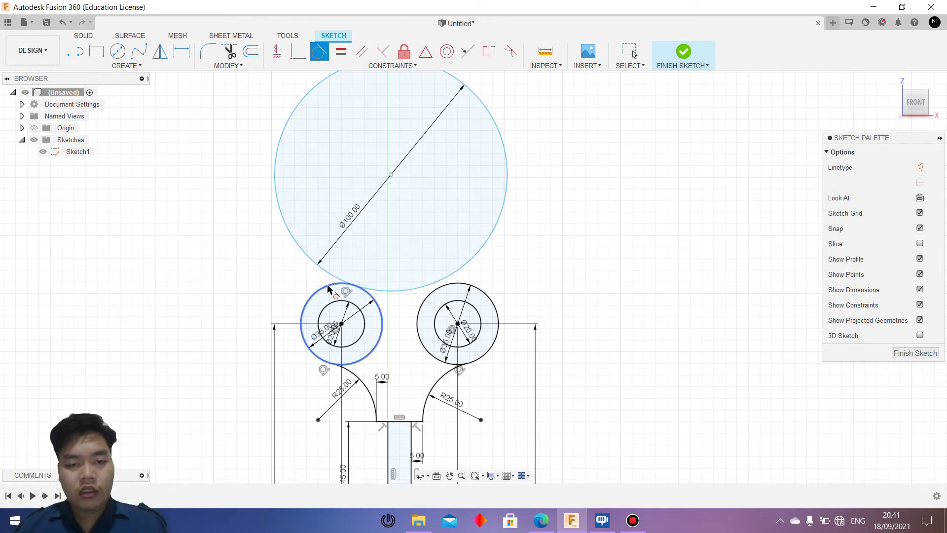
click(405, 292)
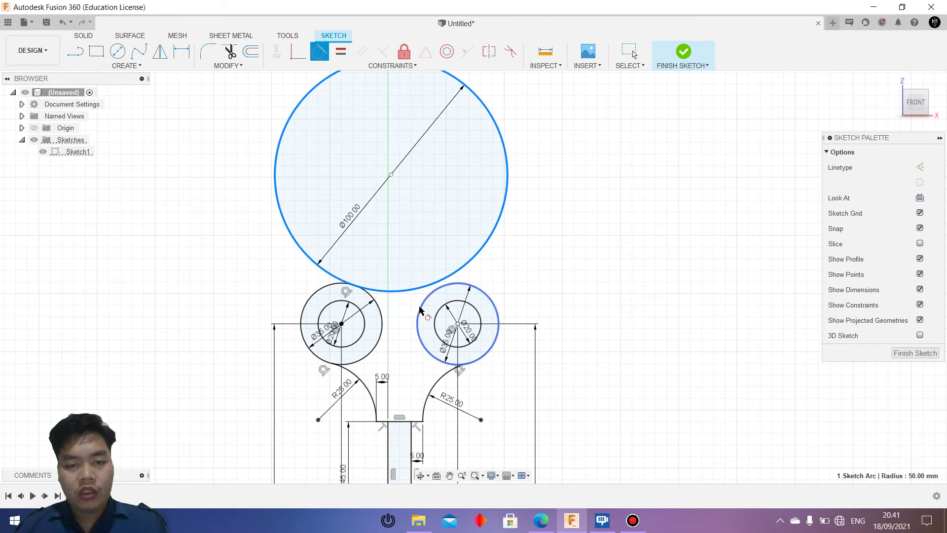
click(423, 302)
- Trim the big circle's upper part and the inner head arcs into one key outline, then finish the sketch
click(230, 52)
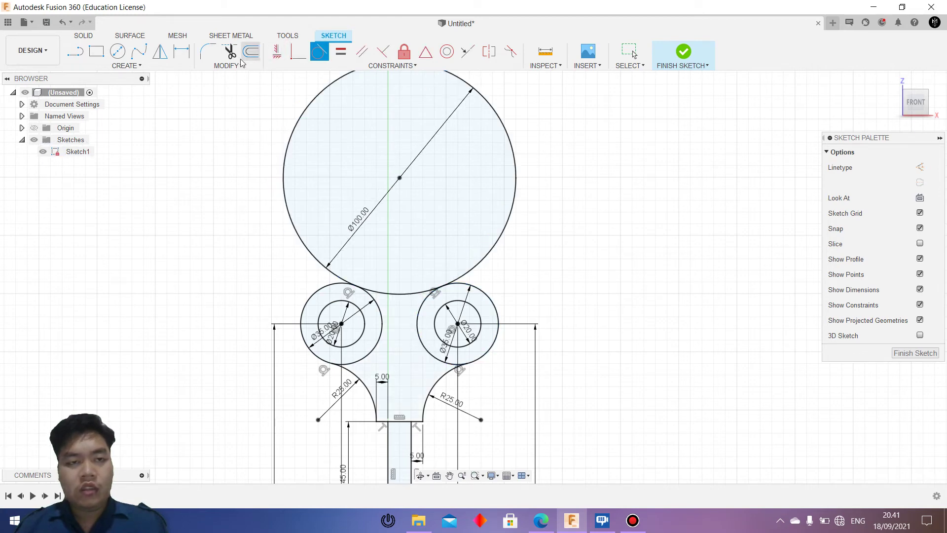
click(512, 210)
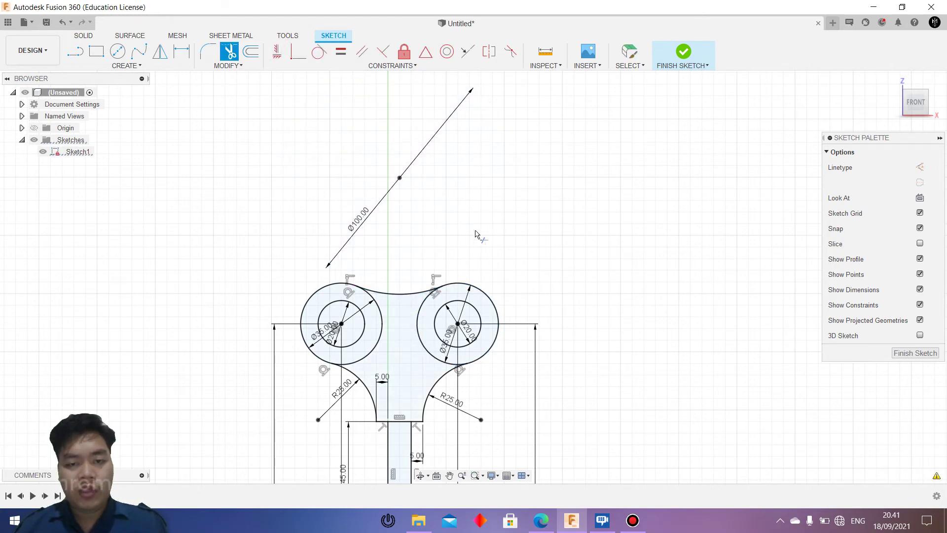
click(421, 321)
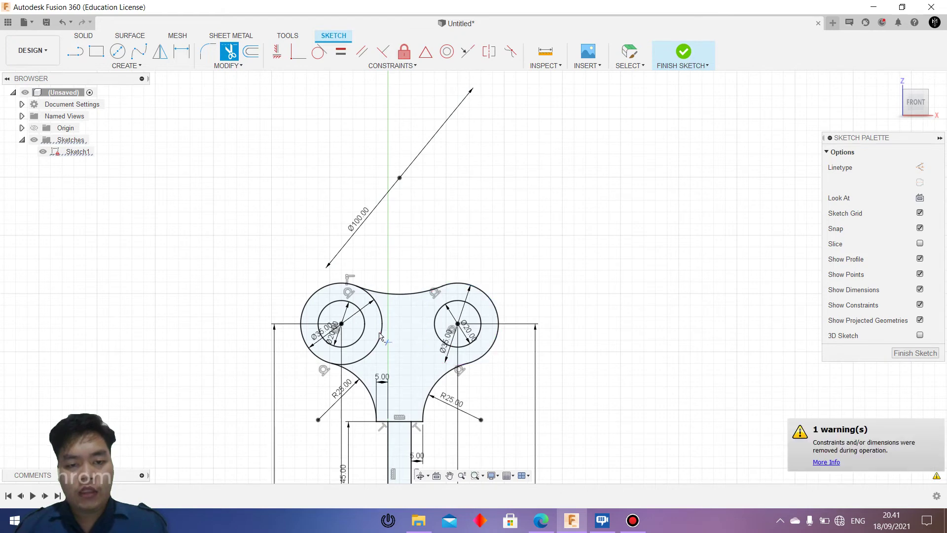
click(383, 341)
click(400, 425)
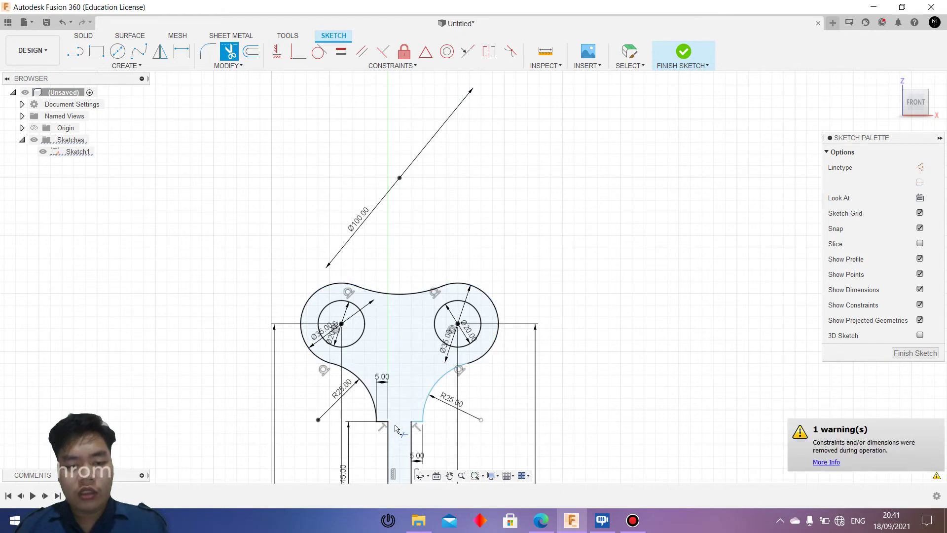
scroll(414, 395, down, 2)
scroll(432, 364, up, 2)
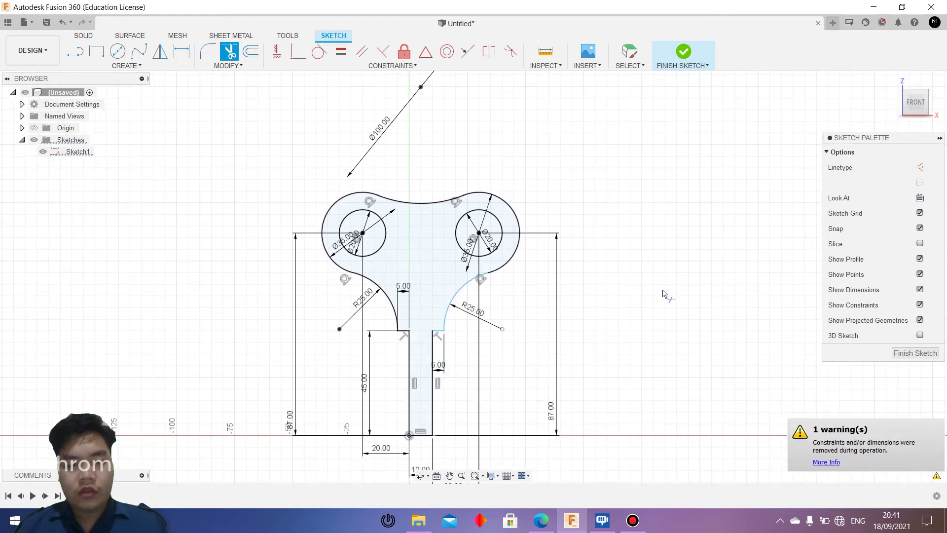
click(679, 54)
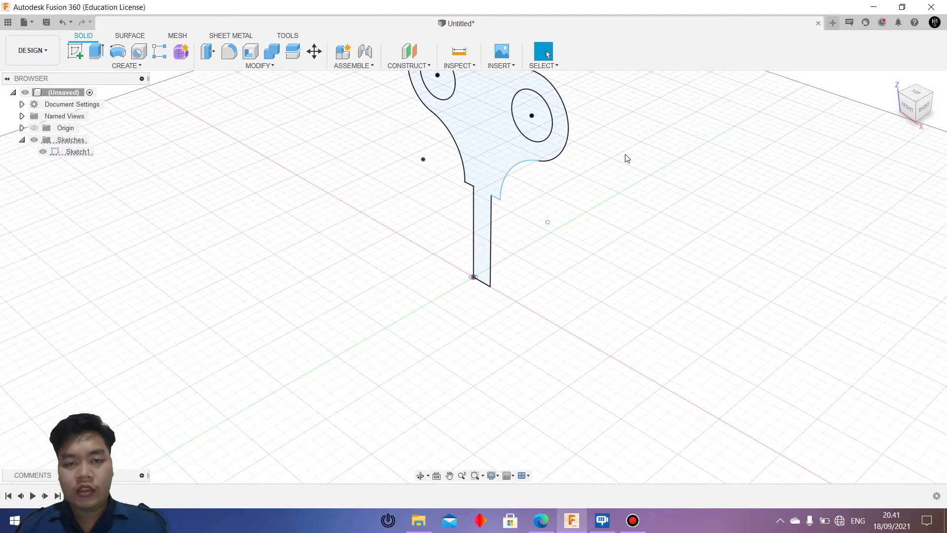
- Extrude the key outline 20 mm thick, checking the thickness on the exercise drawing
middle_drag(626, 154, 511, 295)
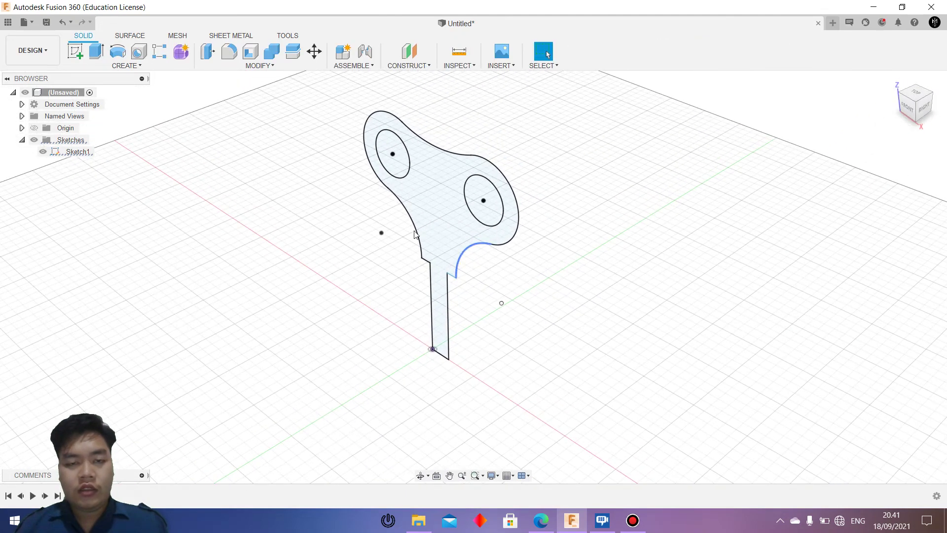
click(96, 51)
click(425, 244)
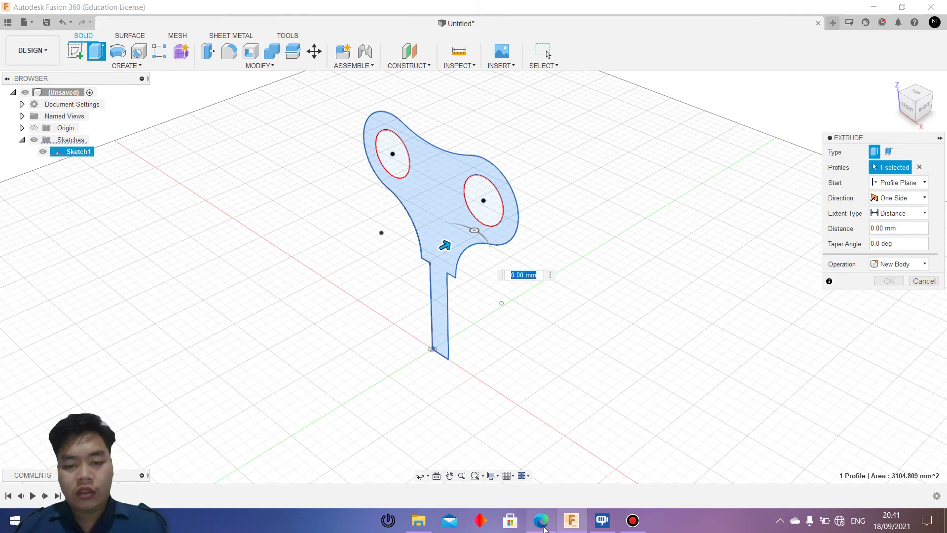
mouse_move(541, 520)
click(528, 475)
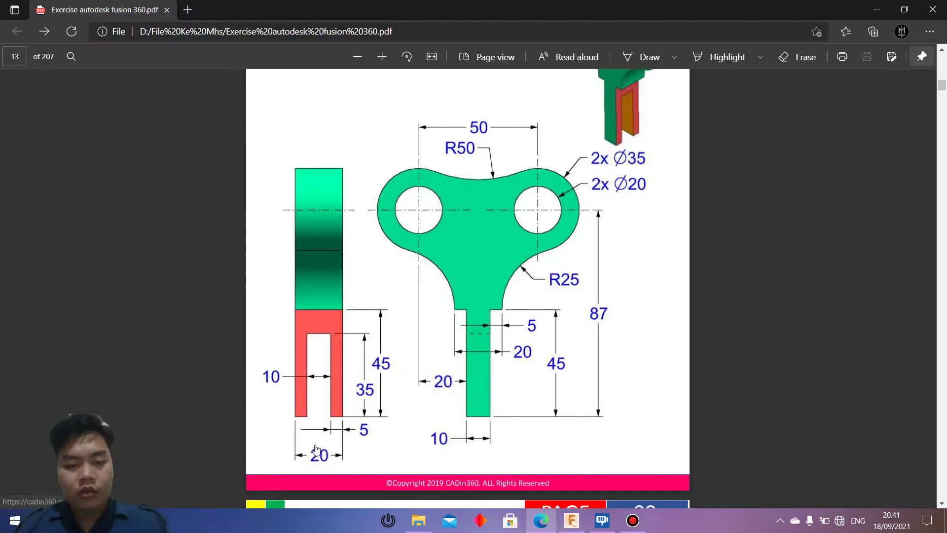
click(571, 521)
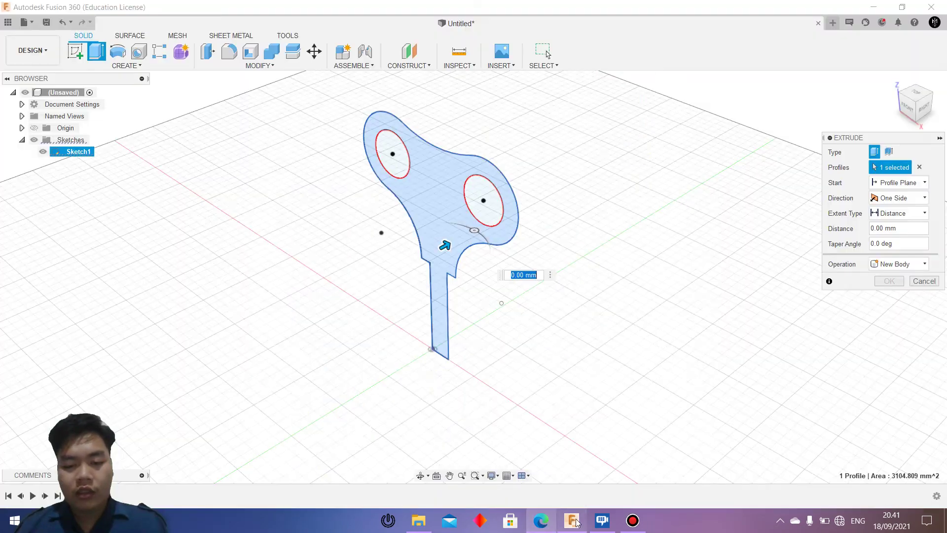
key(Return)
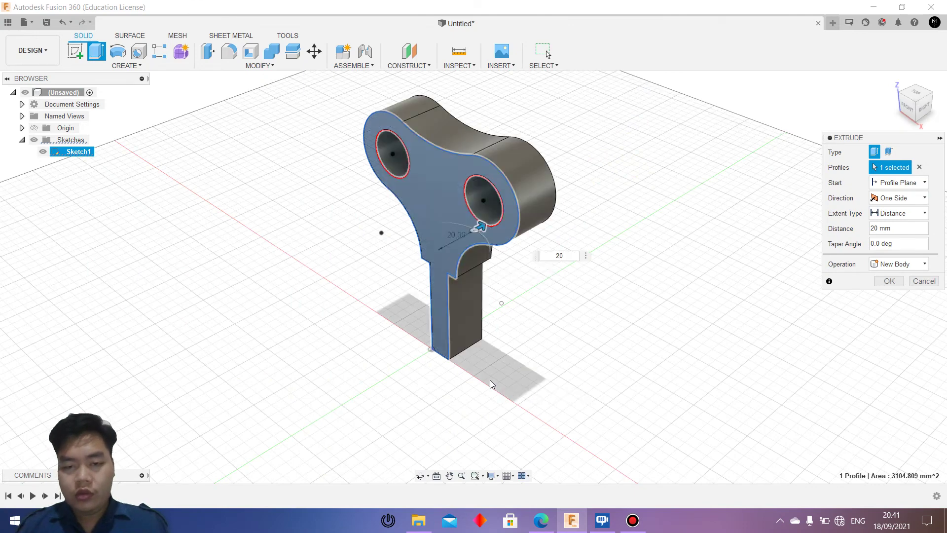
- Start a sketch on the stem's side plane and draw a 10 × 35 mm rectangle
click(75, 51)
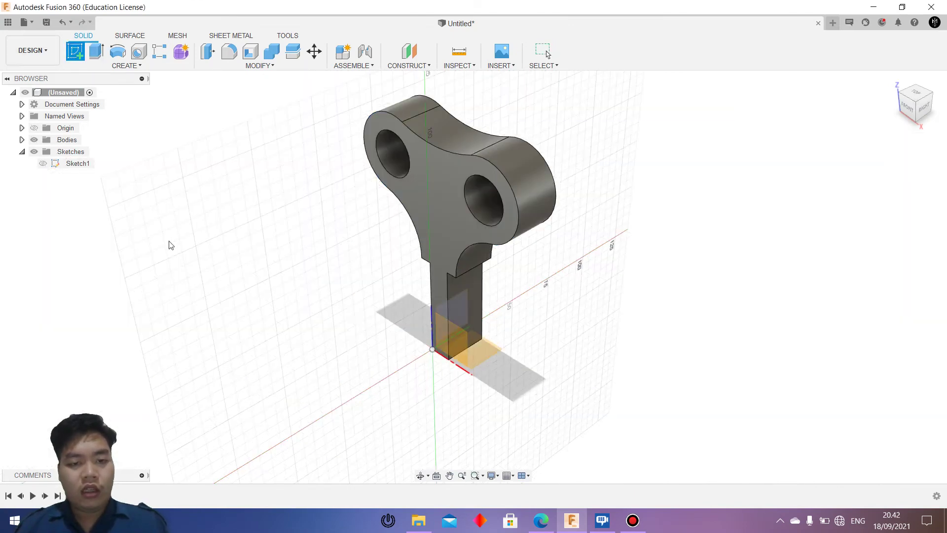
click(466, 303)
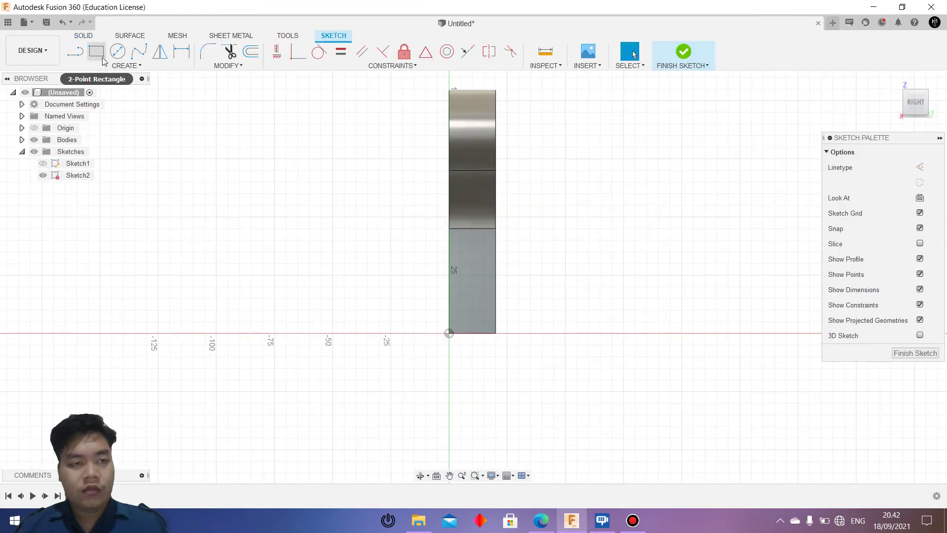
click(96, 51)
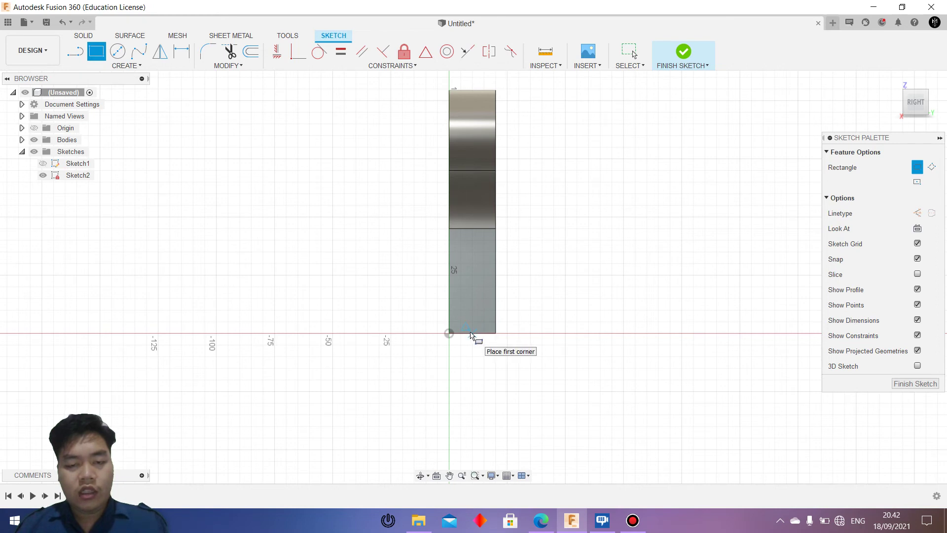
click(496, 333)
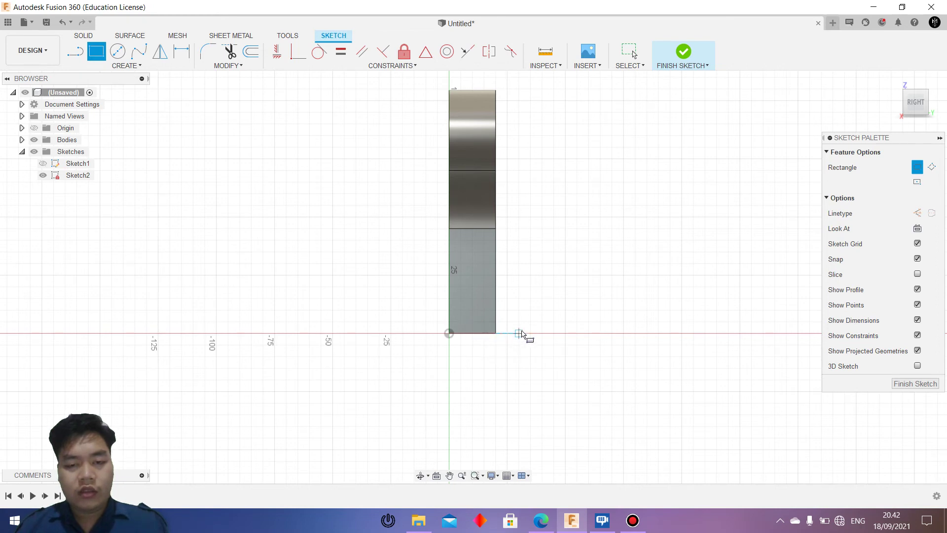
click(530, 333)
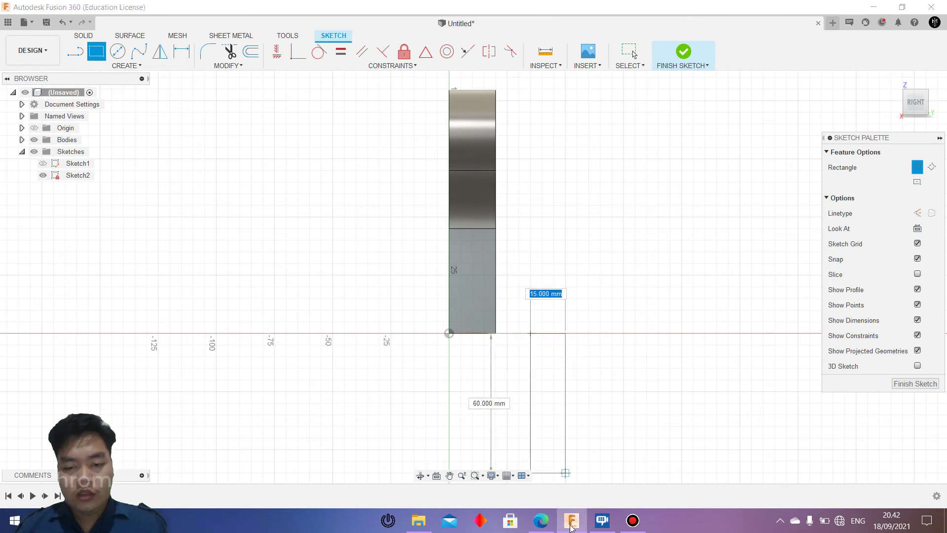
click(541, 520)
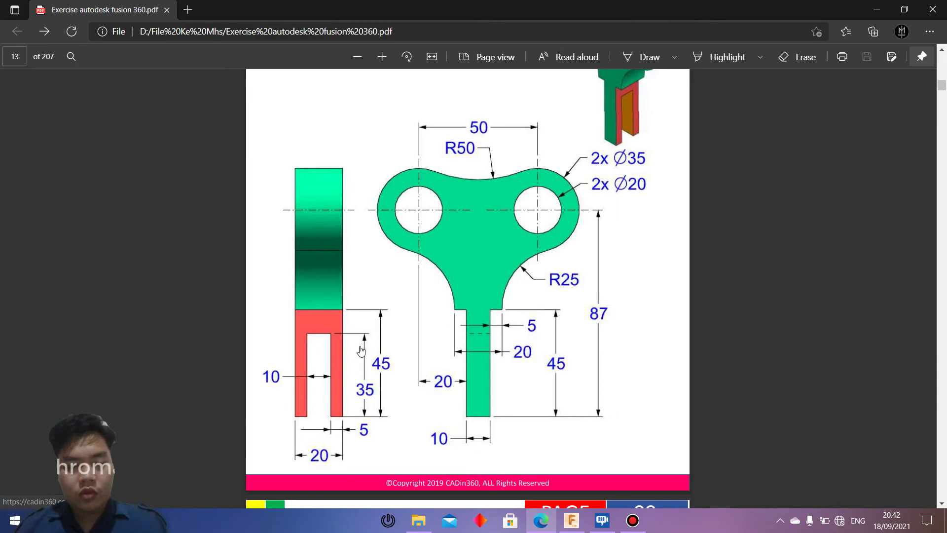
click(571, 520)
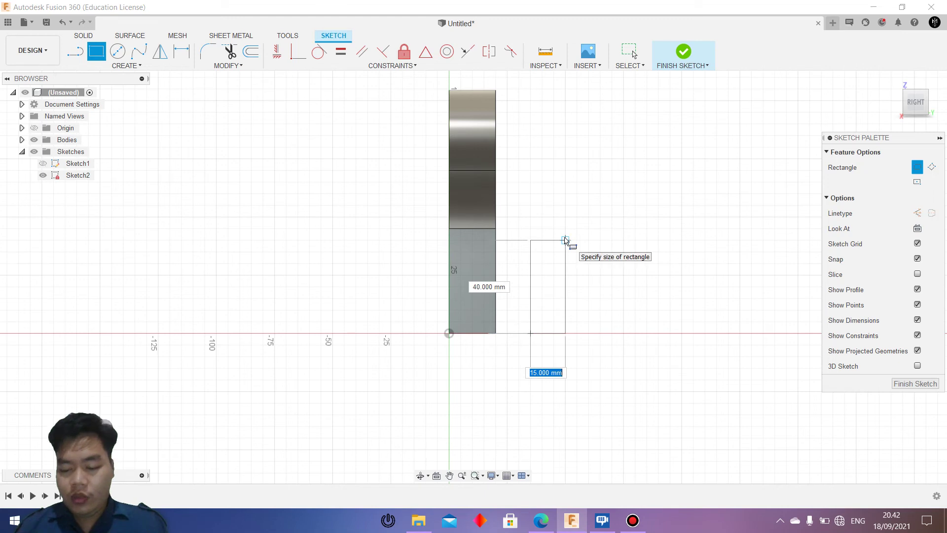
key(Tab)
key(Tab)
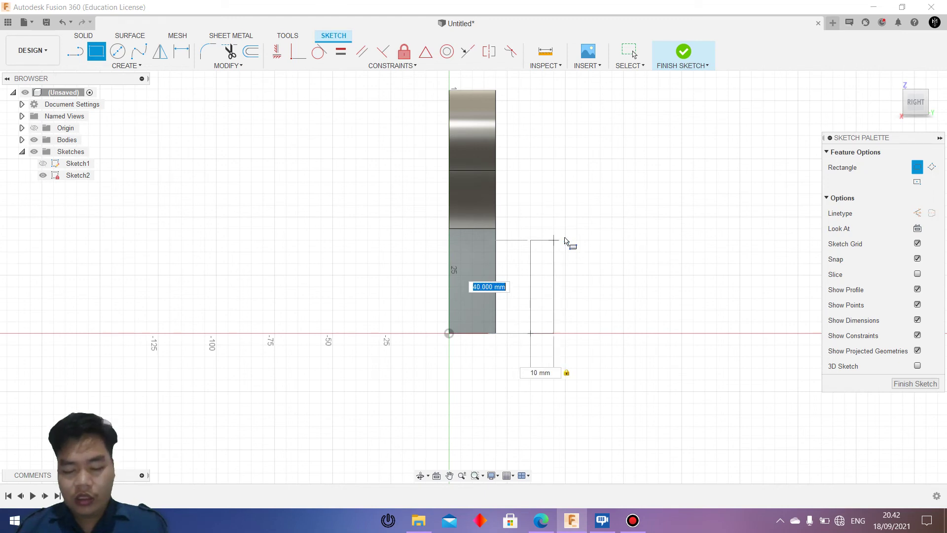
text(5)
key(Return)
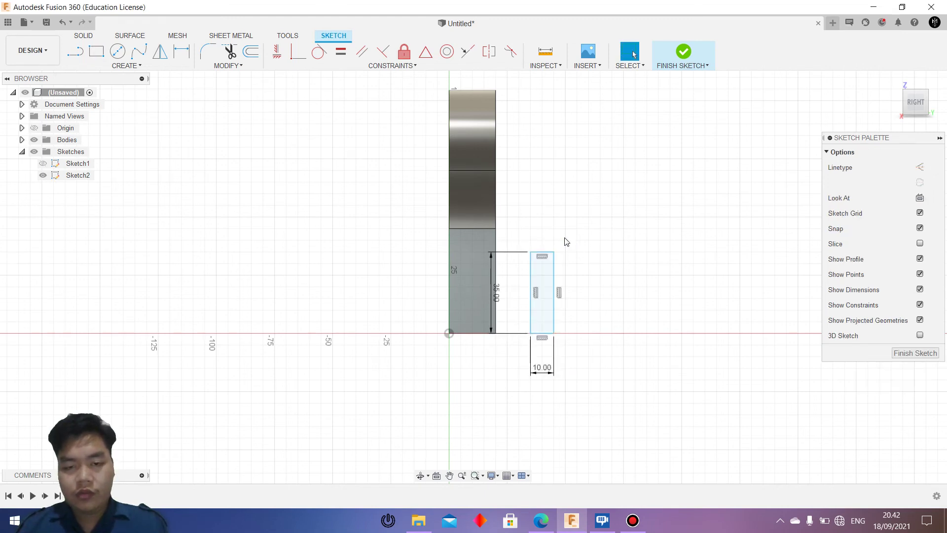
- Dimension the rectangle 5 mm from the origin and finish Sketch2
click(182, 51)
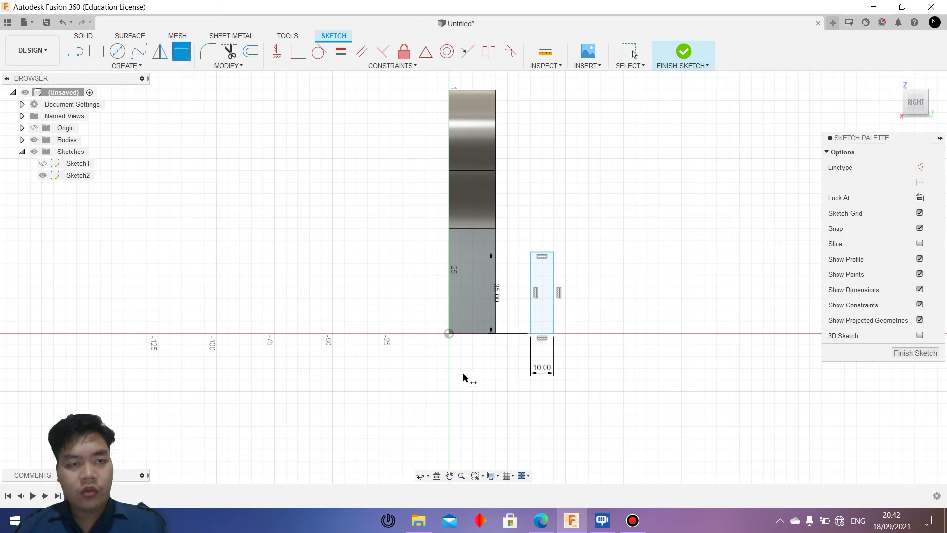
click(529, 334)
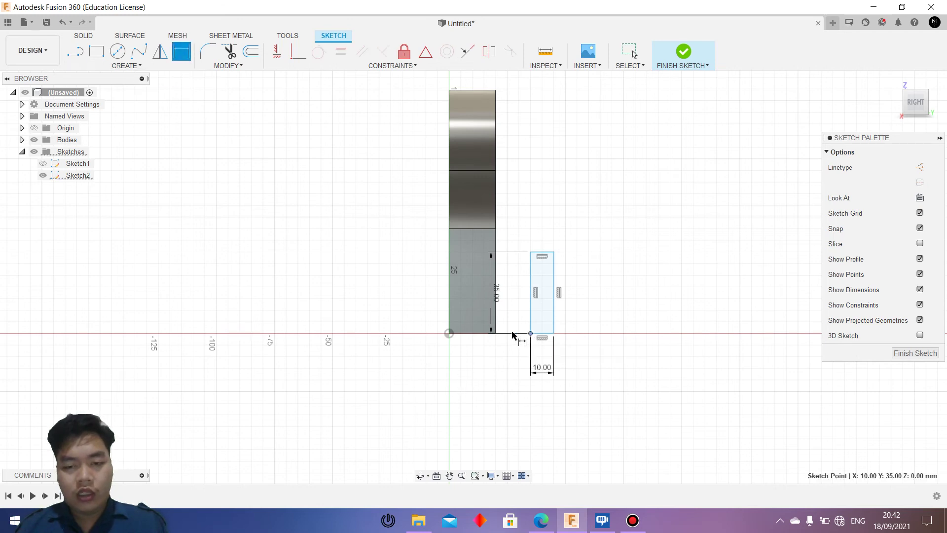
click(449, 334)
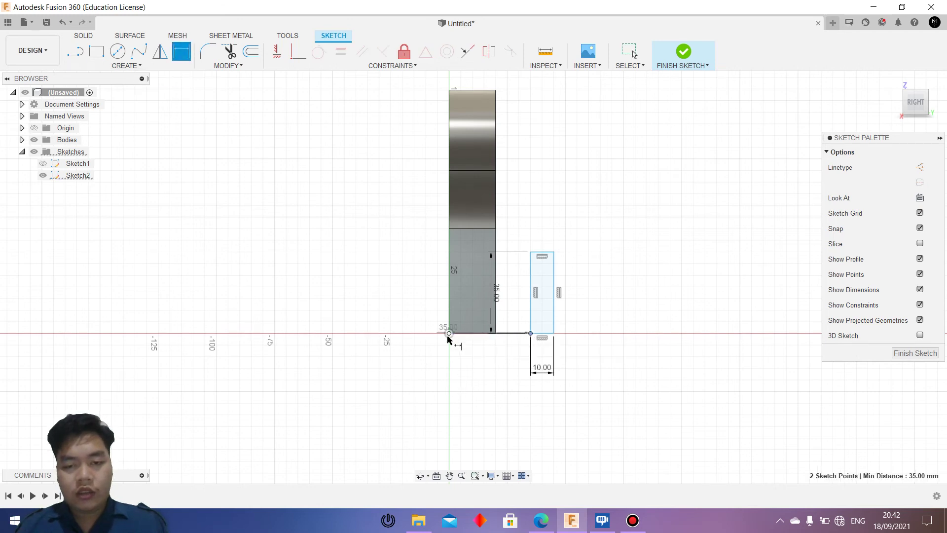
click(457, 395)
text(5)
key(Return)
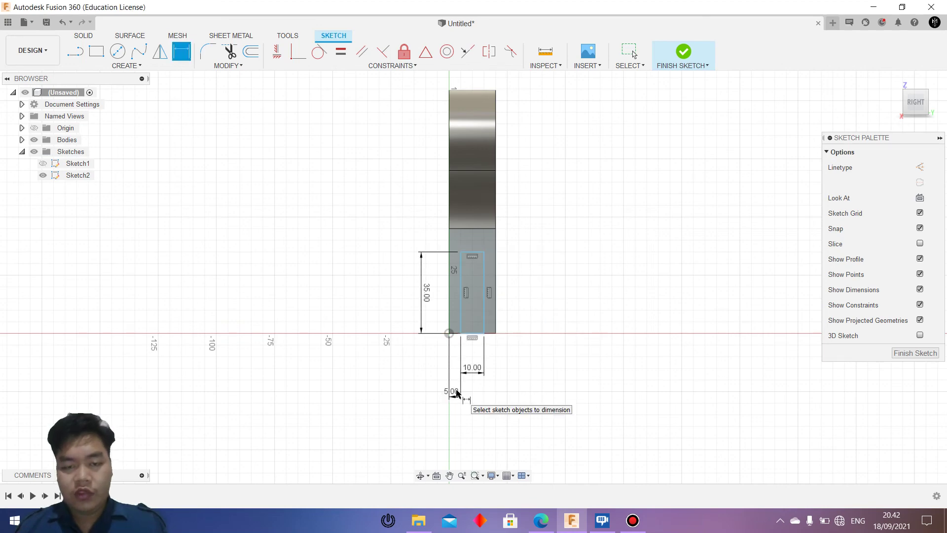
click(682, 54)
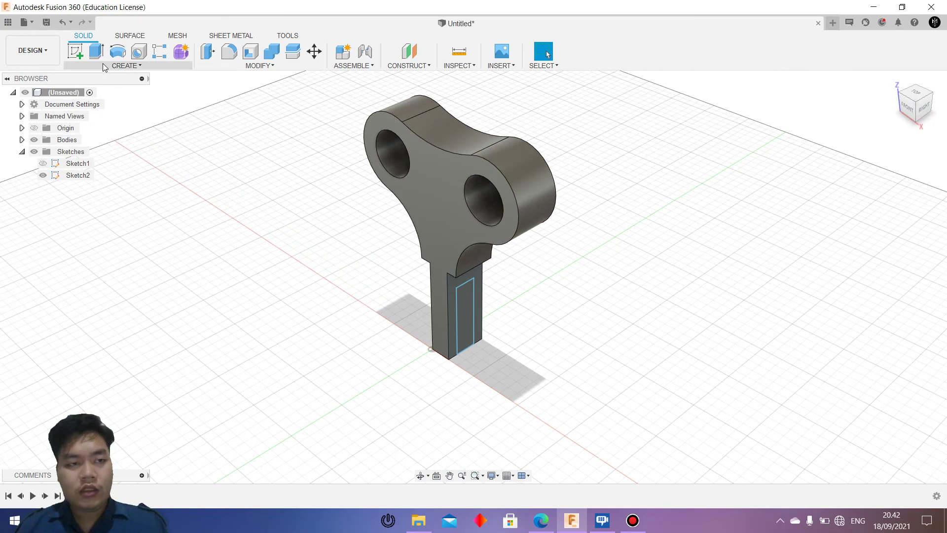
- Cut-extrude the rectangle profile 85 mm through the stem to form the slot
key(e)
click(464, 326)
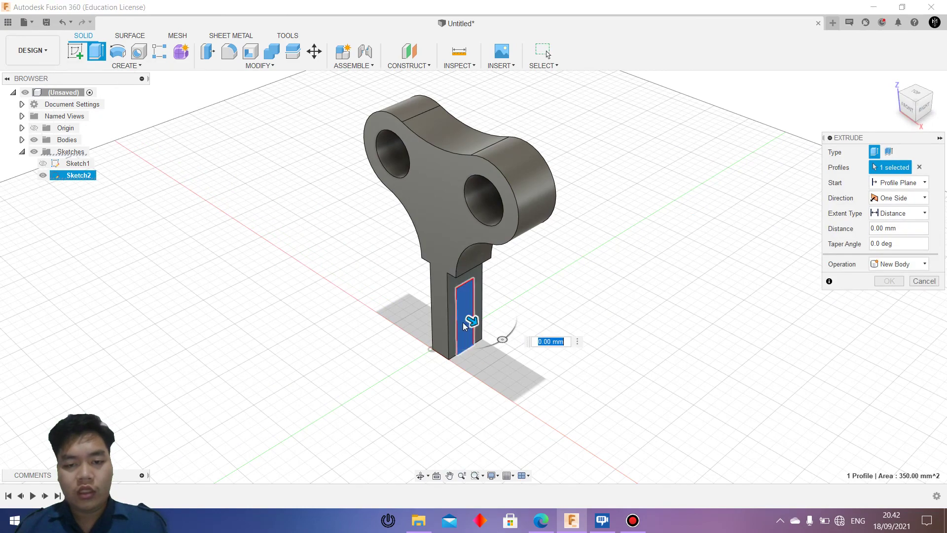
drag(465, 326, 327, 271)
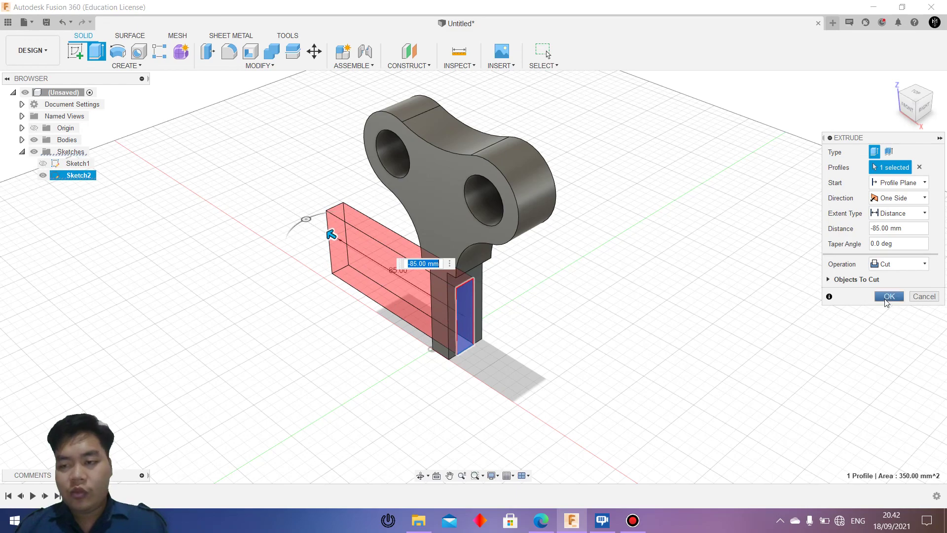
click(888, 298)
mouse_move(922, 105)
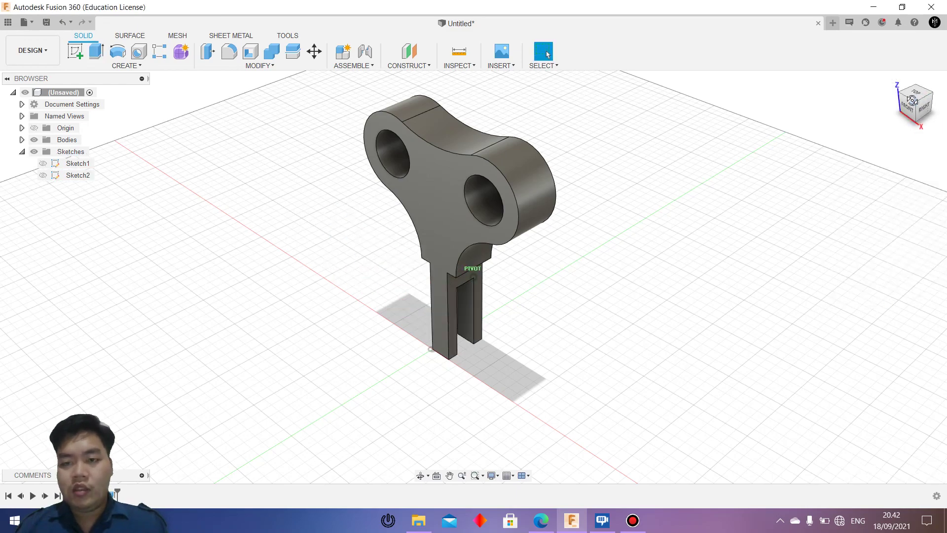
- Orbit around the slotted stem and compare it with the drawing PDF
drag(912, 100, 907, 104)
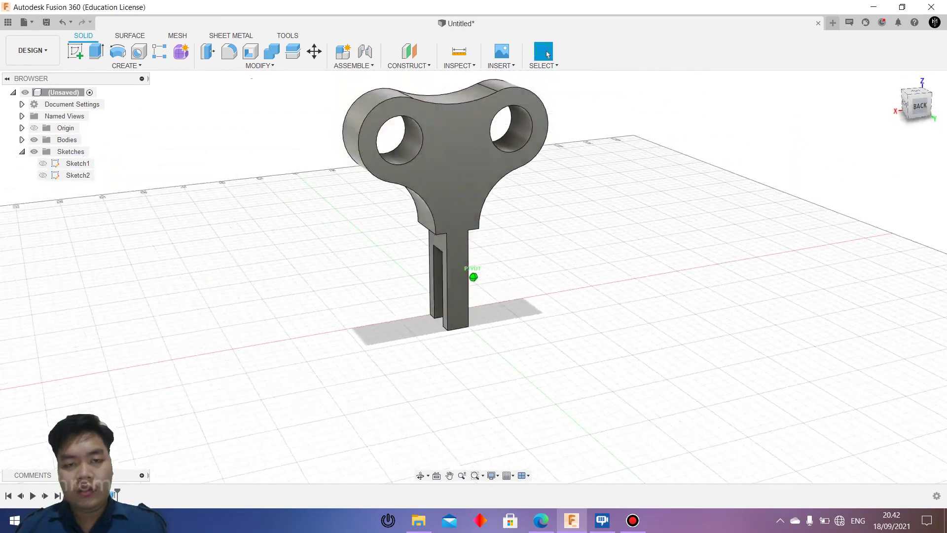
shift+middle_drag(548, 54, 547, 54)
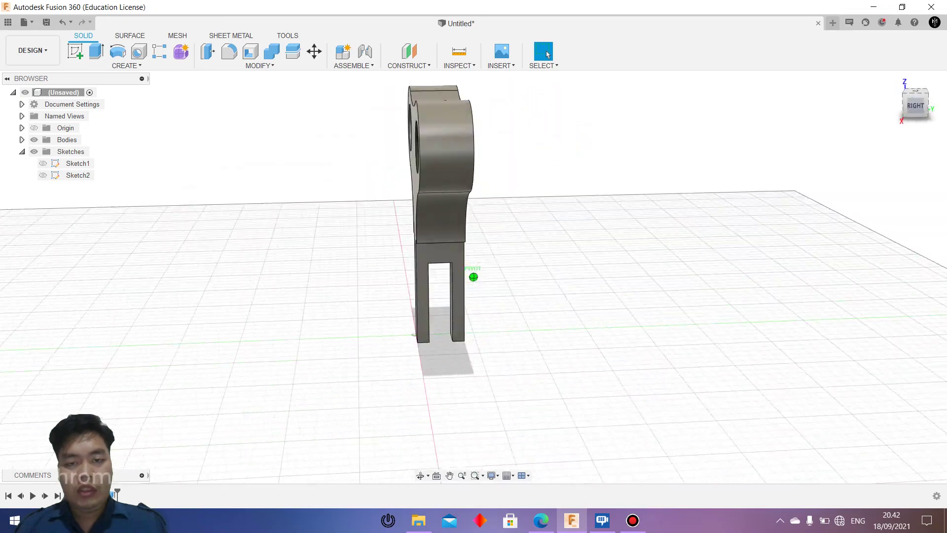
shift+middle_drag(473, 276, 708, 386)
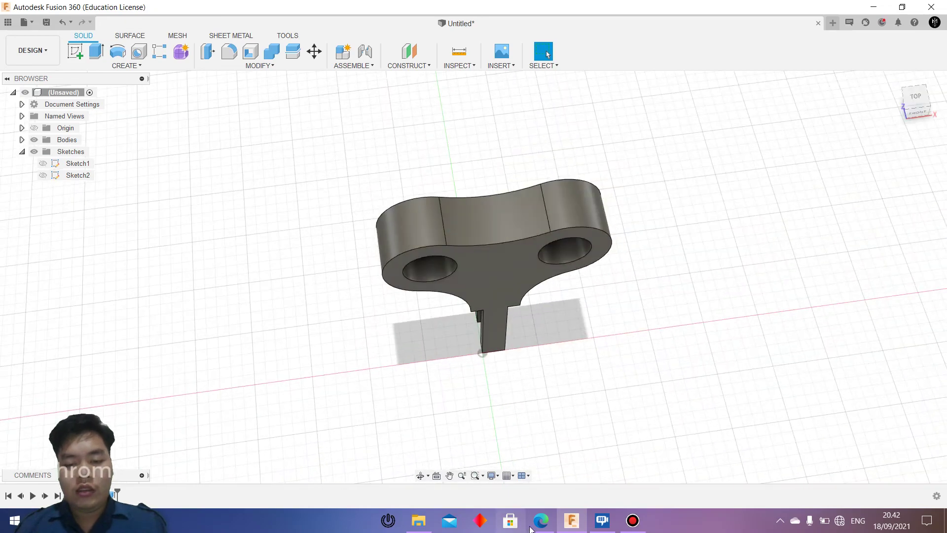
click(531, 527)
scroll(339, 159, up, 5)
scroll(397, 295, down, 3)
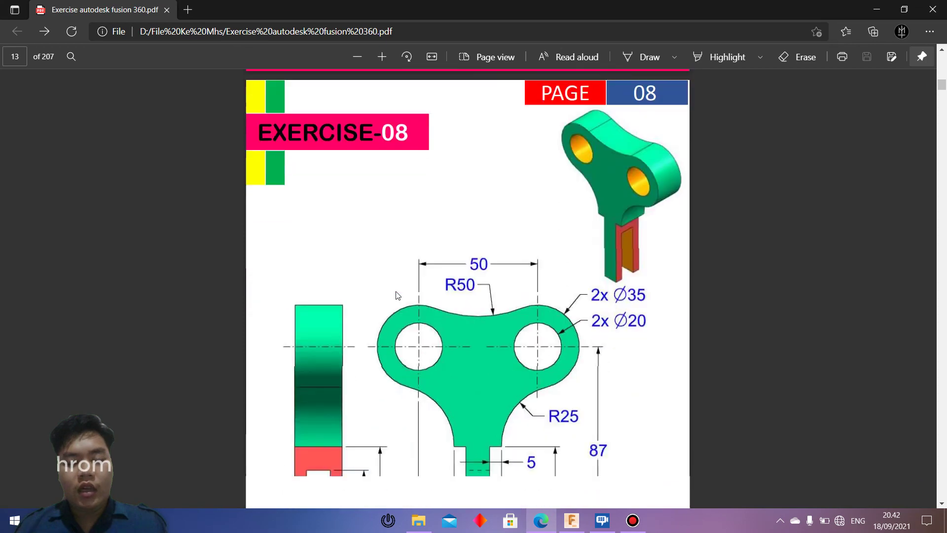
scroll(398, 301, down, 2)
scroll(439, 395, down, 1)
scroll(557, 474, down, 4)
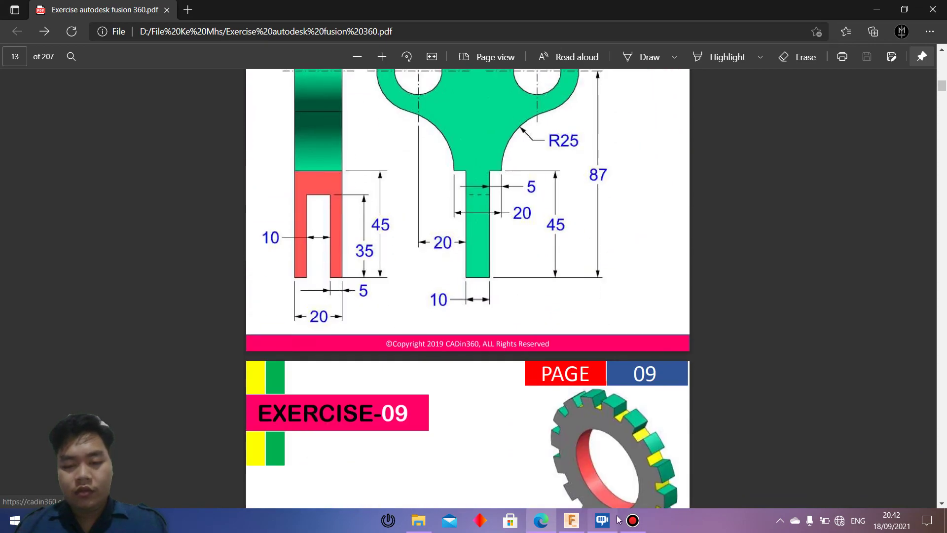
click(571, 520)
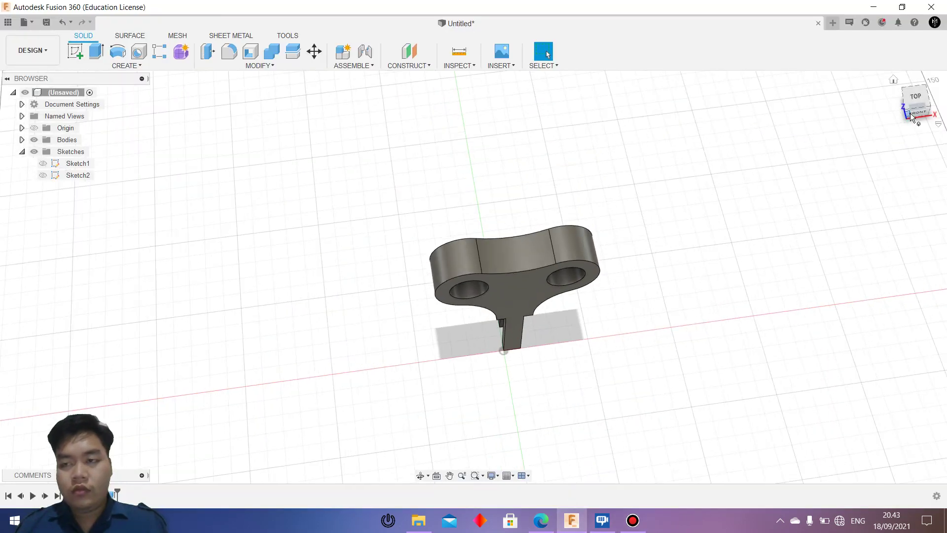
- Reset to the home front isometric view of the finished key
click(915, 87)
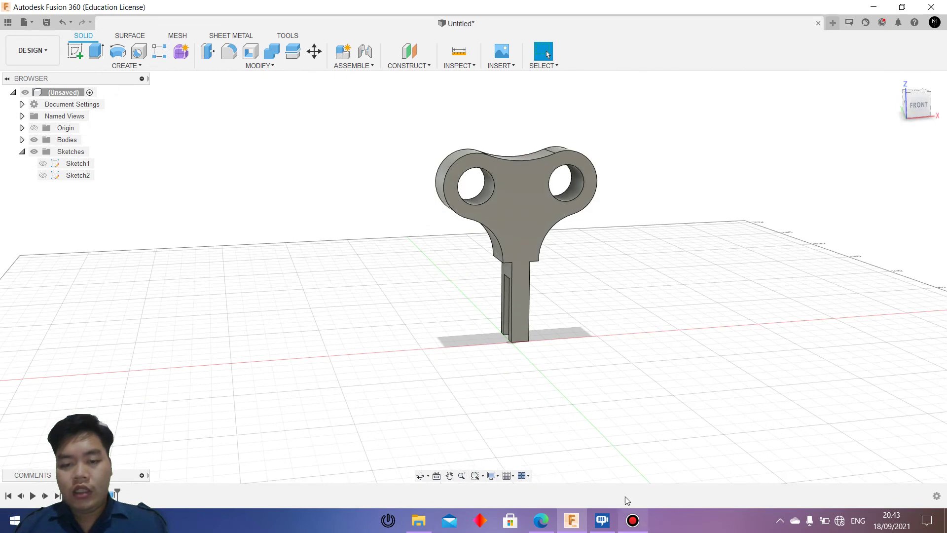